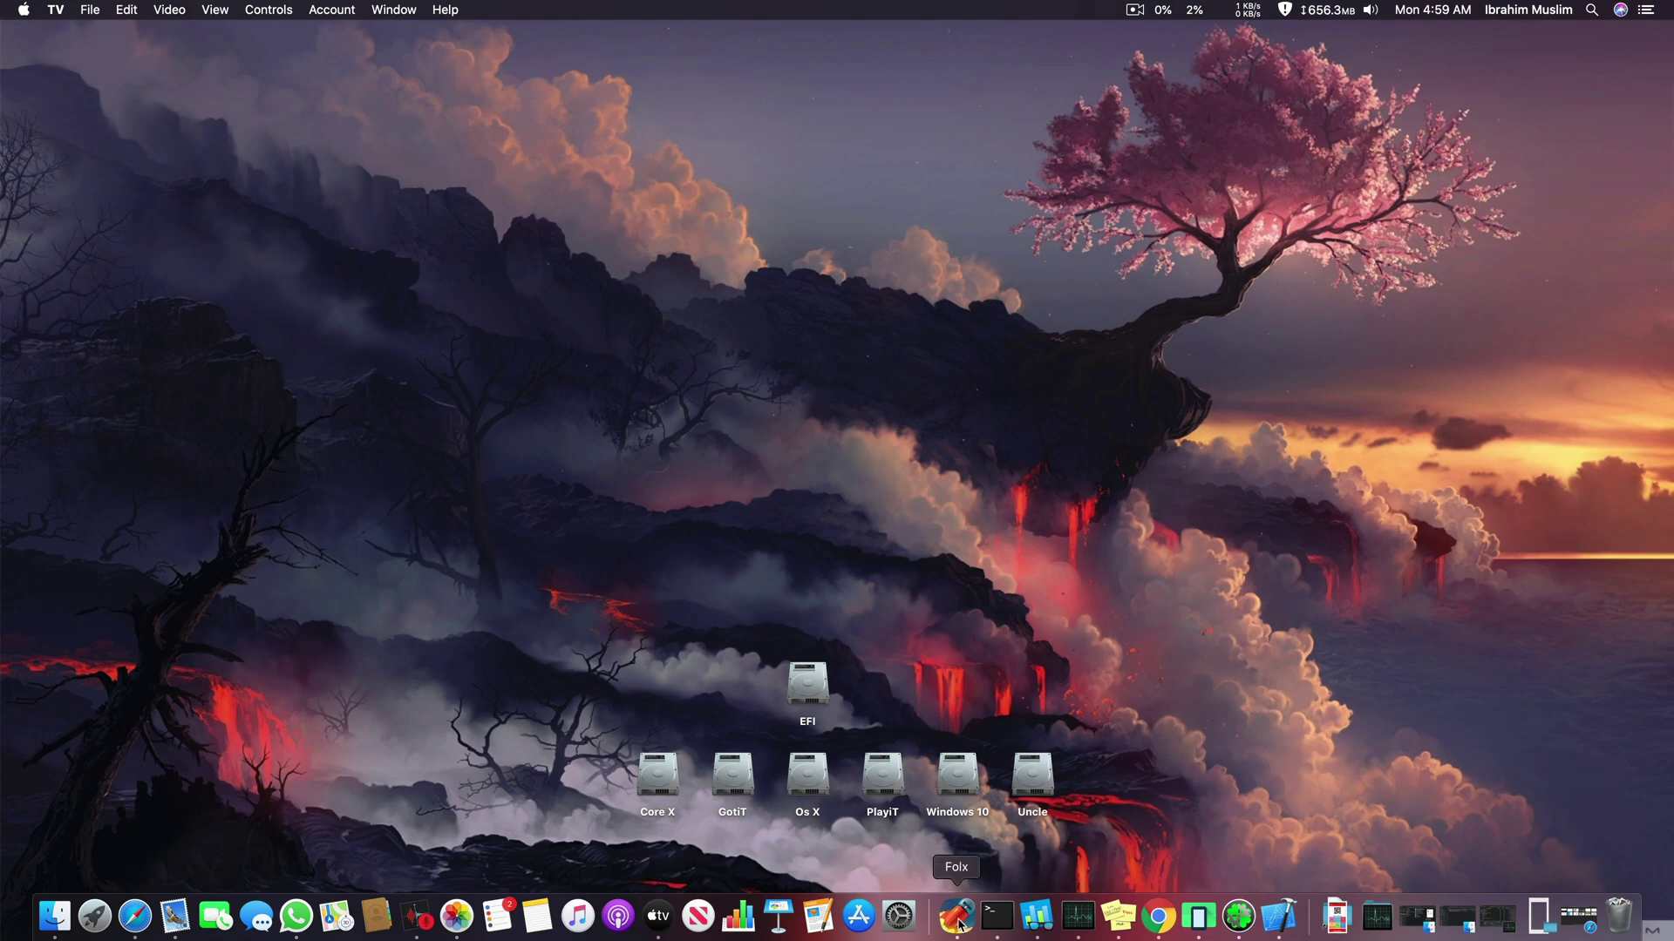
- Launch System Preferences from the Dock icon
{"action": "left_click", "coordinate": [899, 915]}
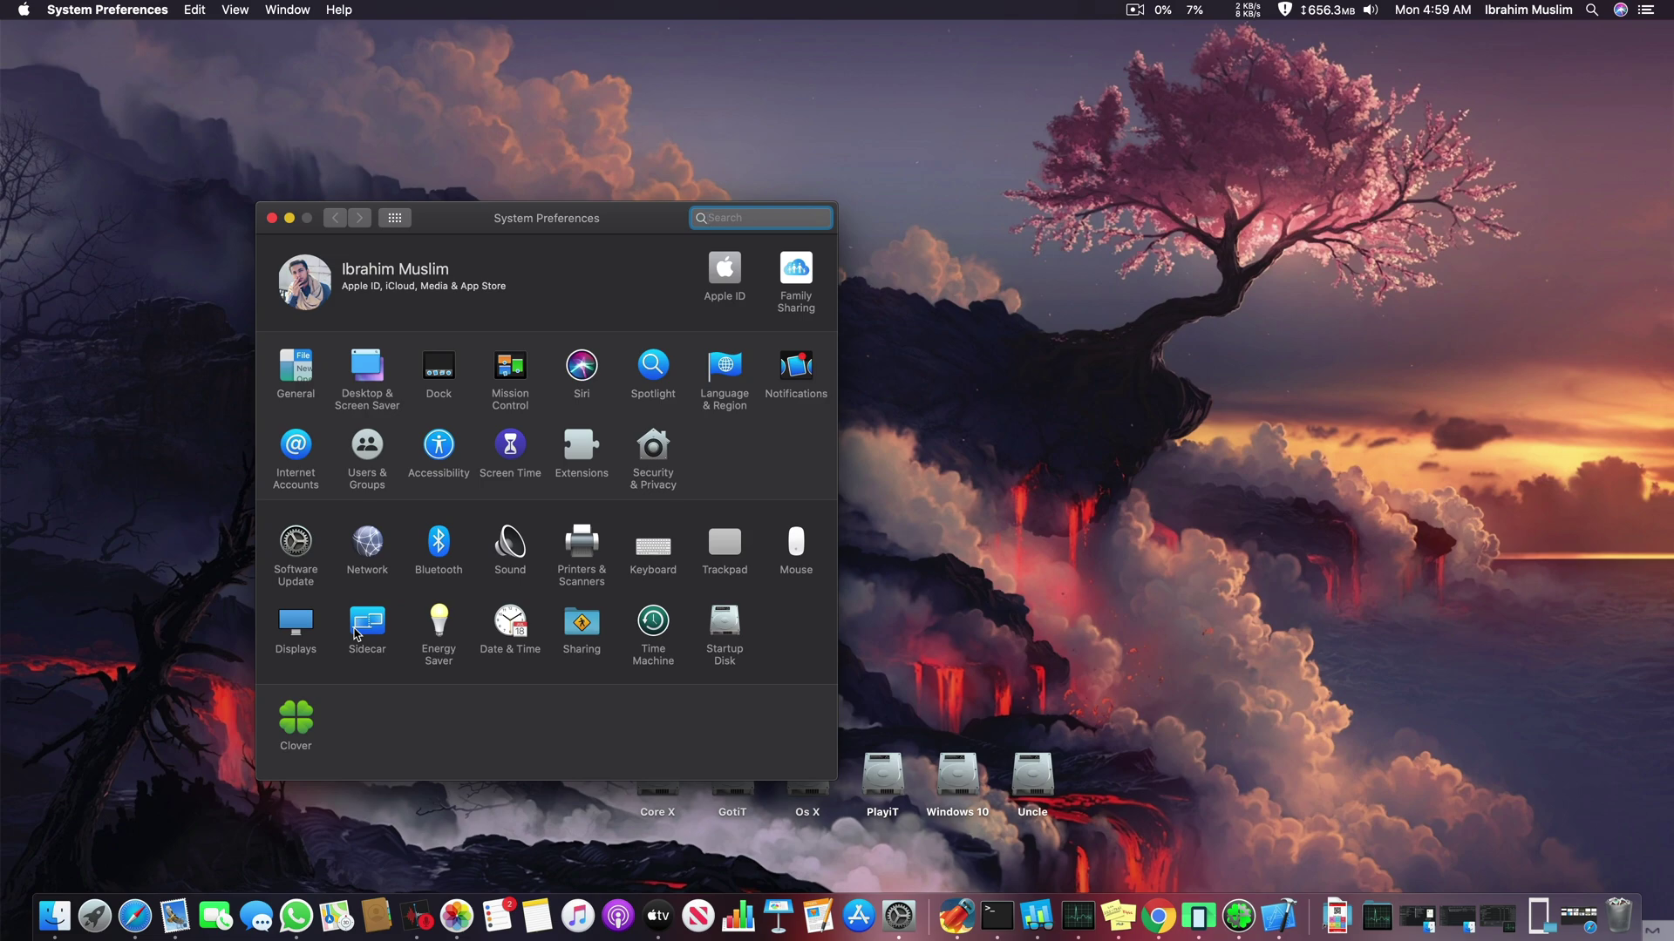
- View the Sidecar pane, then quit System Preferences
{"action": "left_click", "coordinate": [386, 615]}
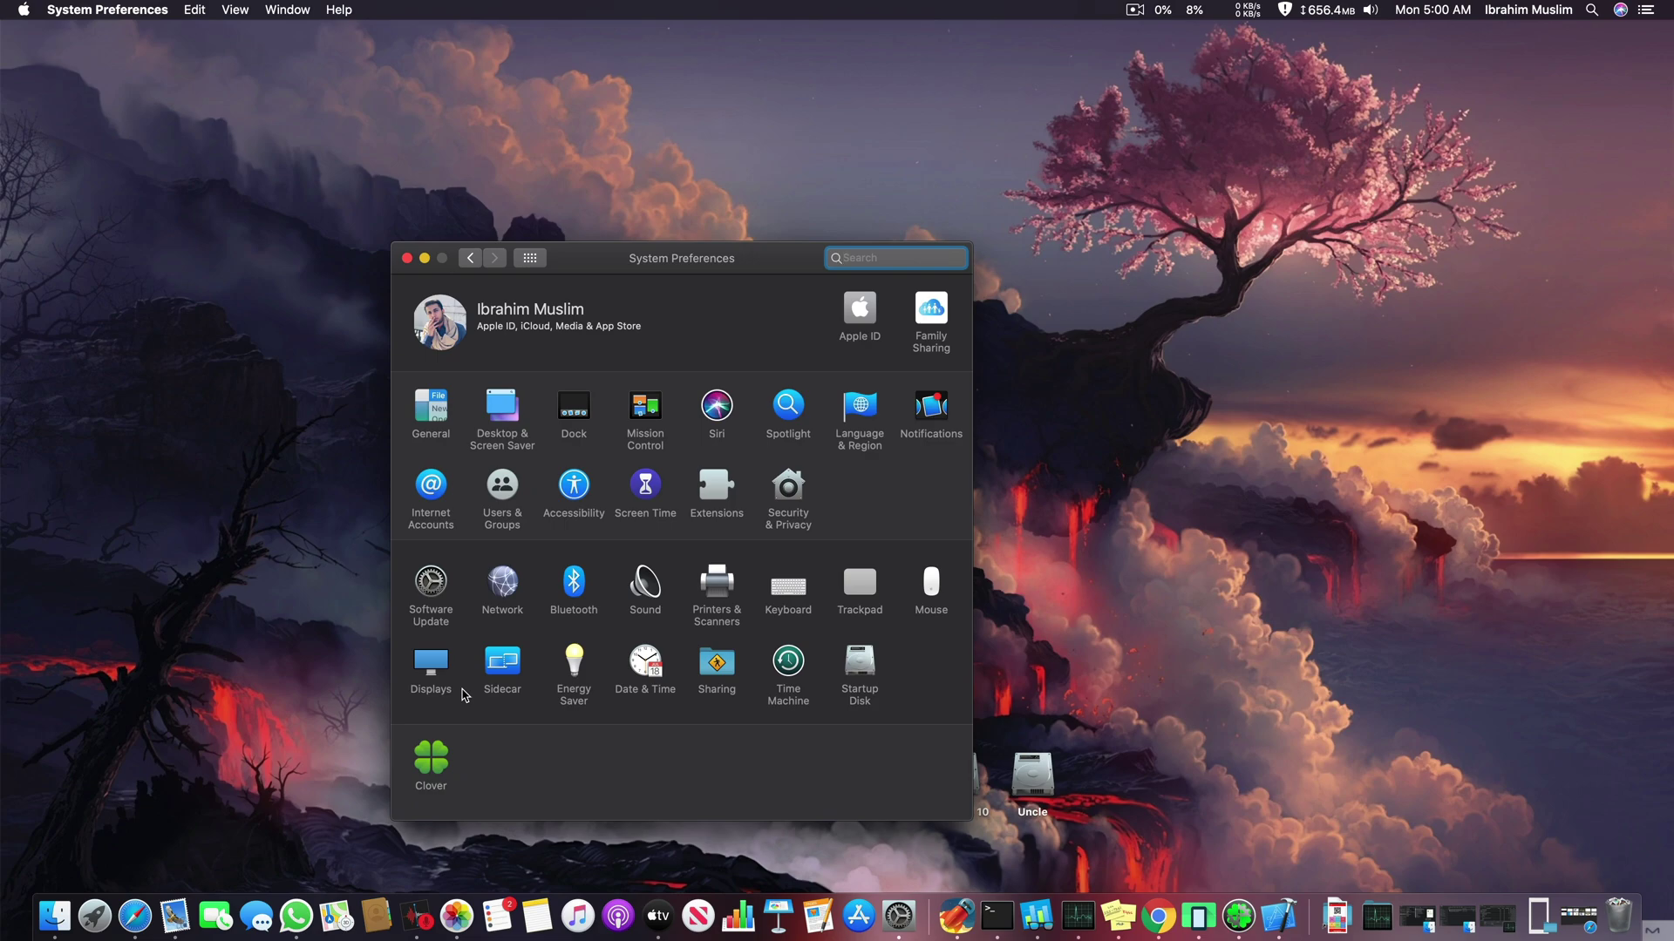
{"action": "left_click", "coordinate": [408, 257]}
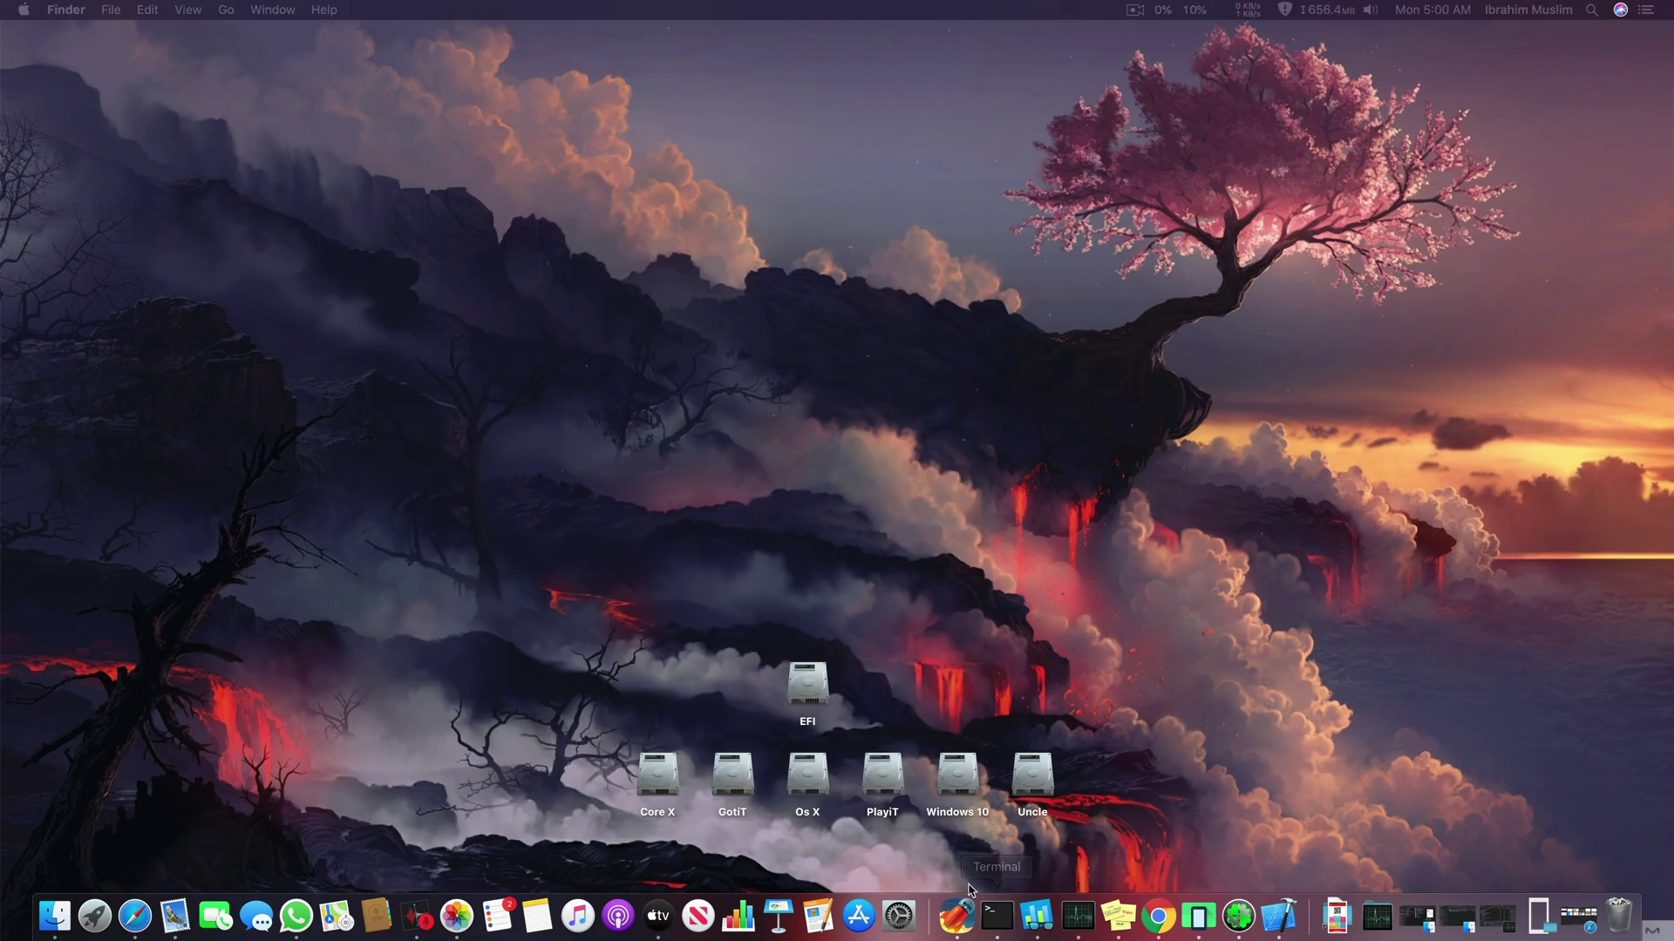
- Launch Apple TV and navigate to See Season 1, Episode 5 'Plastic'
{"action": "left_click", "coordinate": [657, 916]}
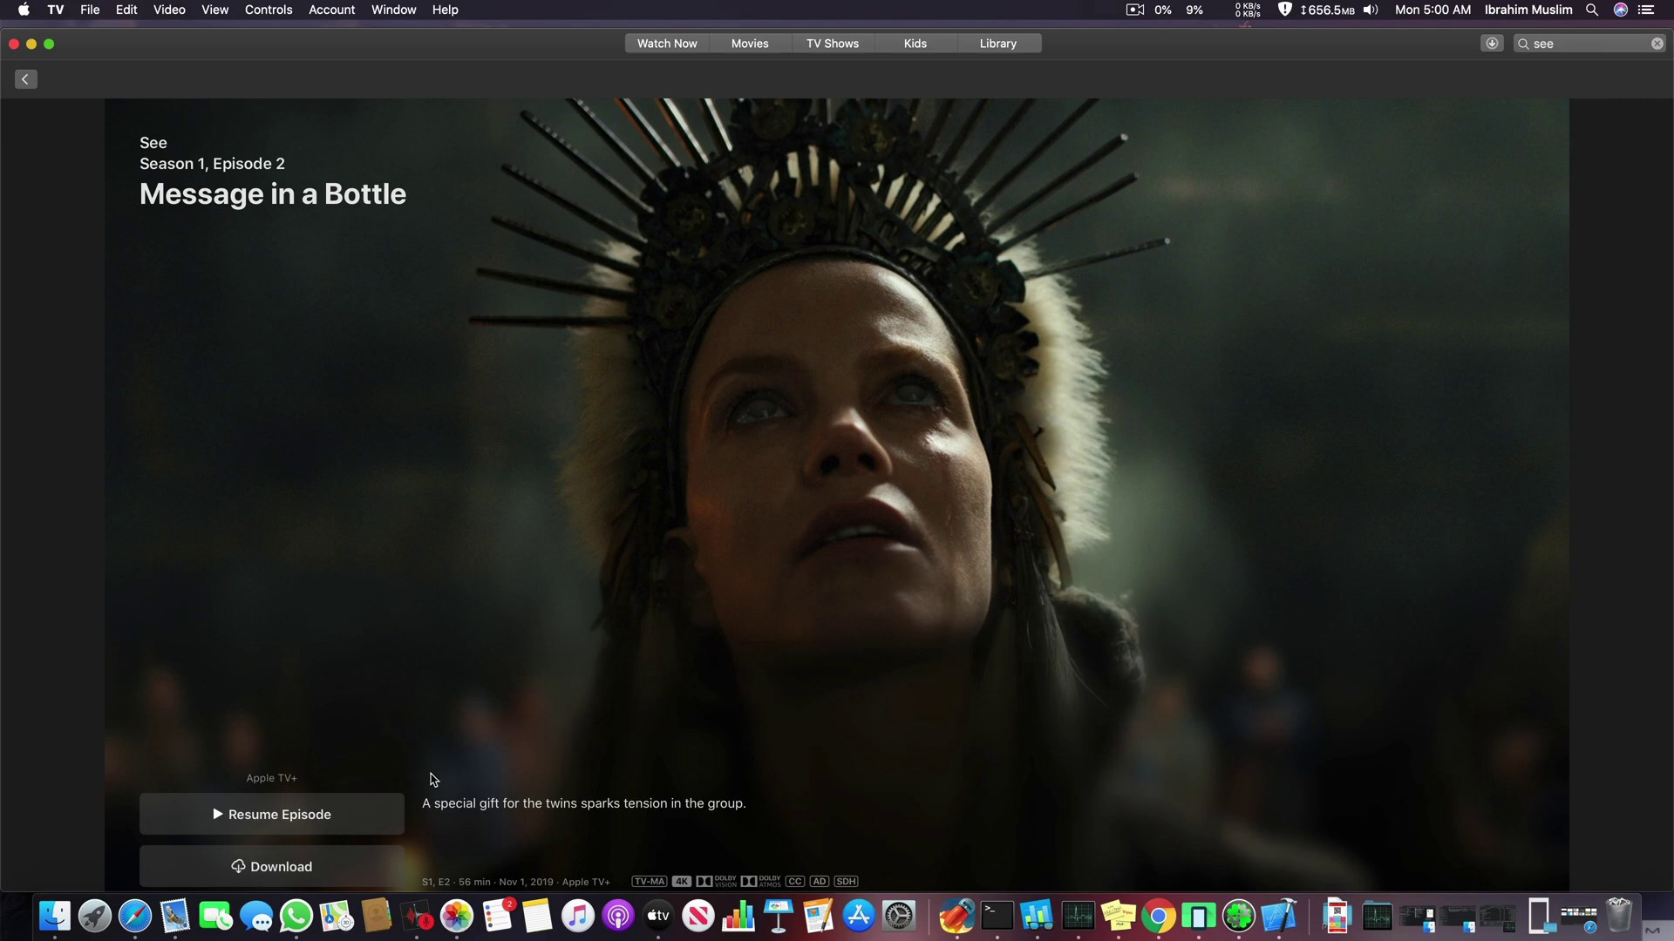
{"action": "left_click", "coordinate": [25, 78]}
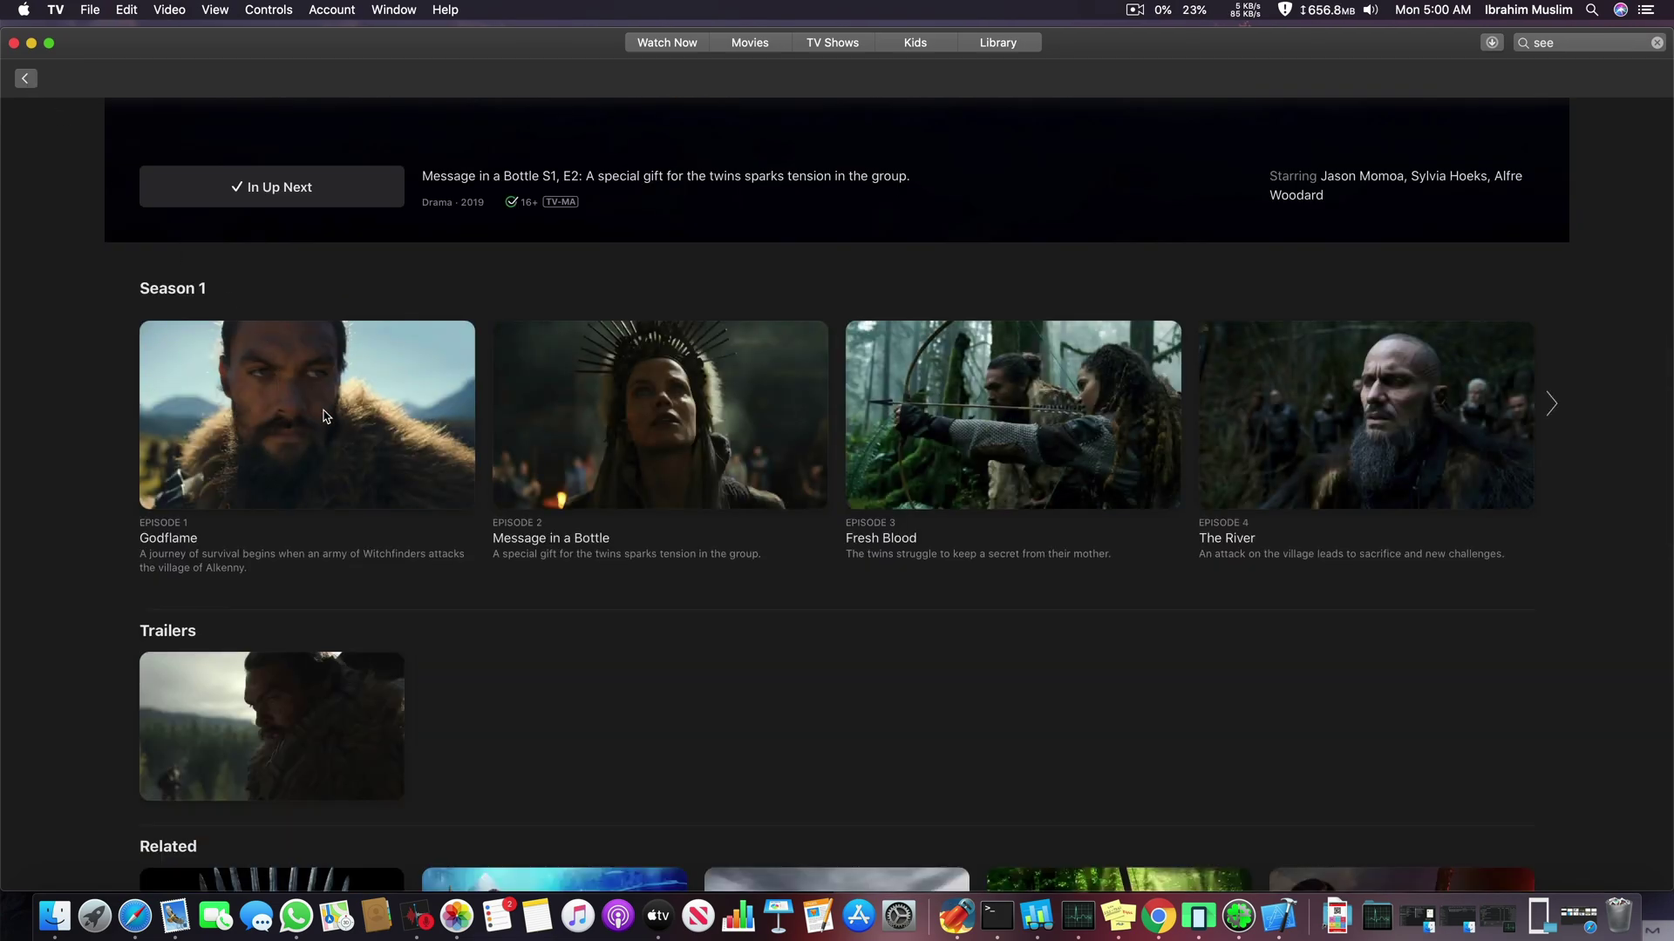
{"action": "scroll", "coordinate": [329, 416], "scroll_direction": "right", "scroll_amount": 4}
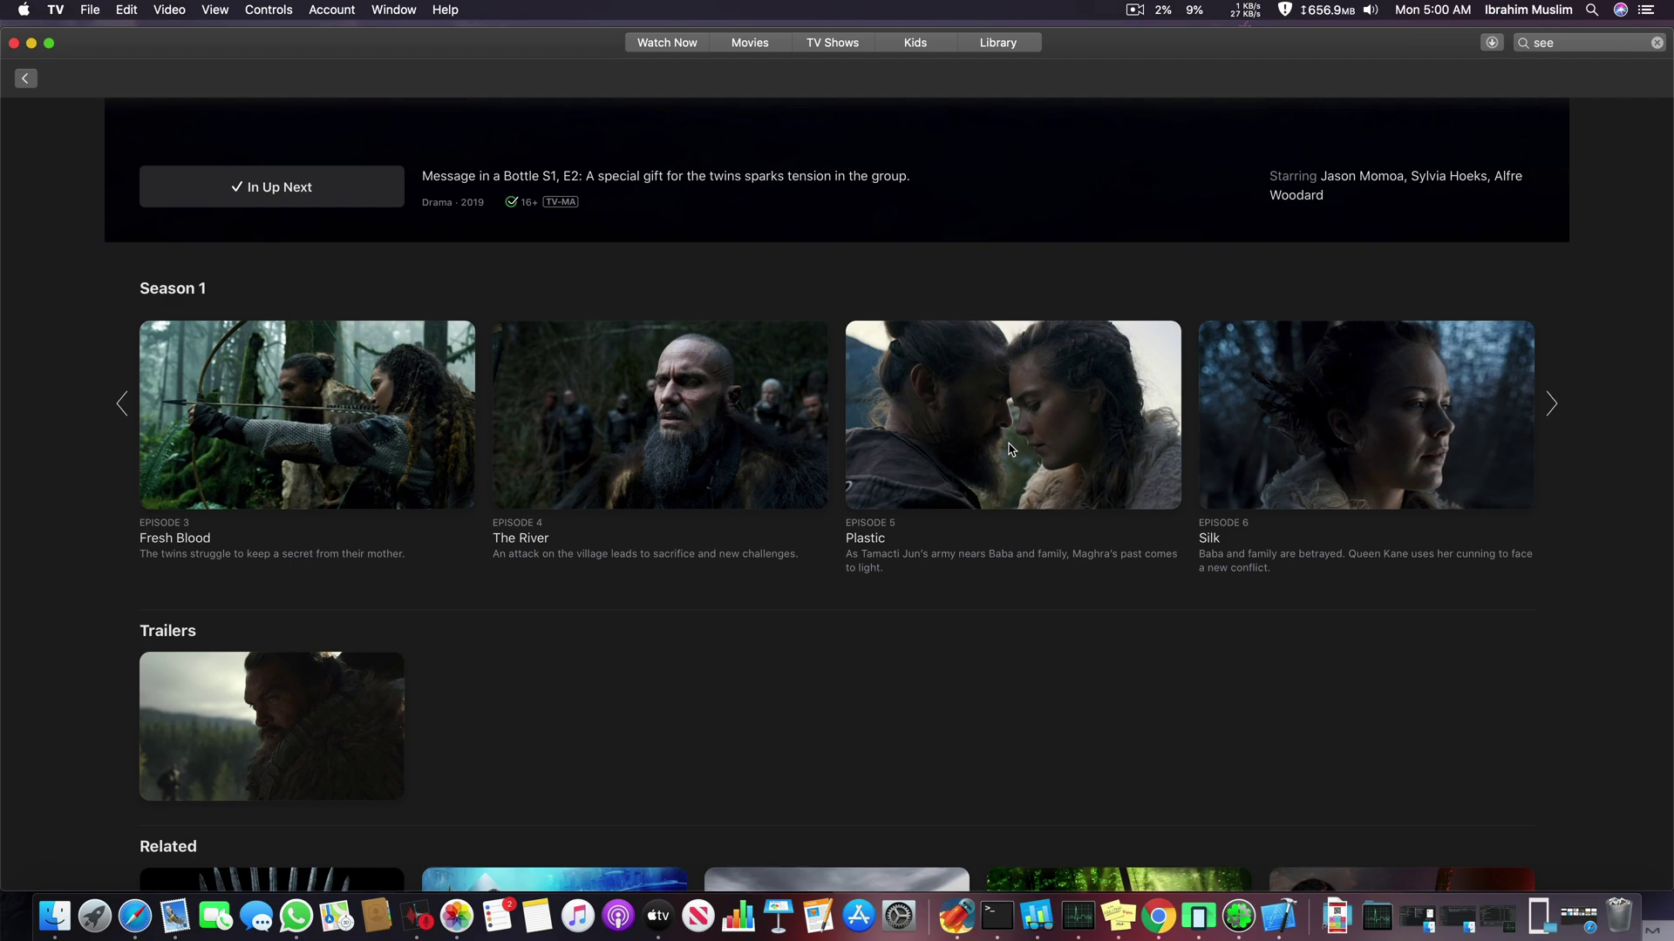
{"action": "left_click", "coordinate": [1011, 450]}
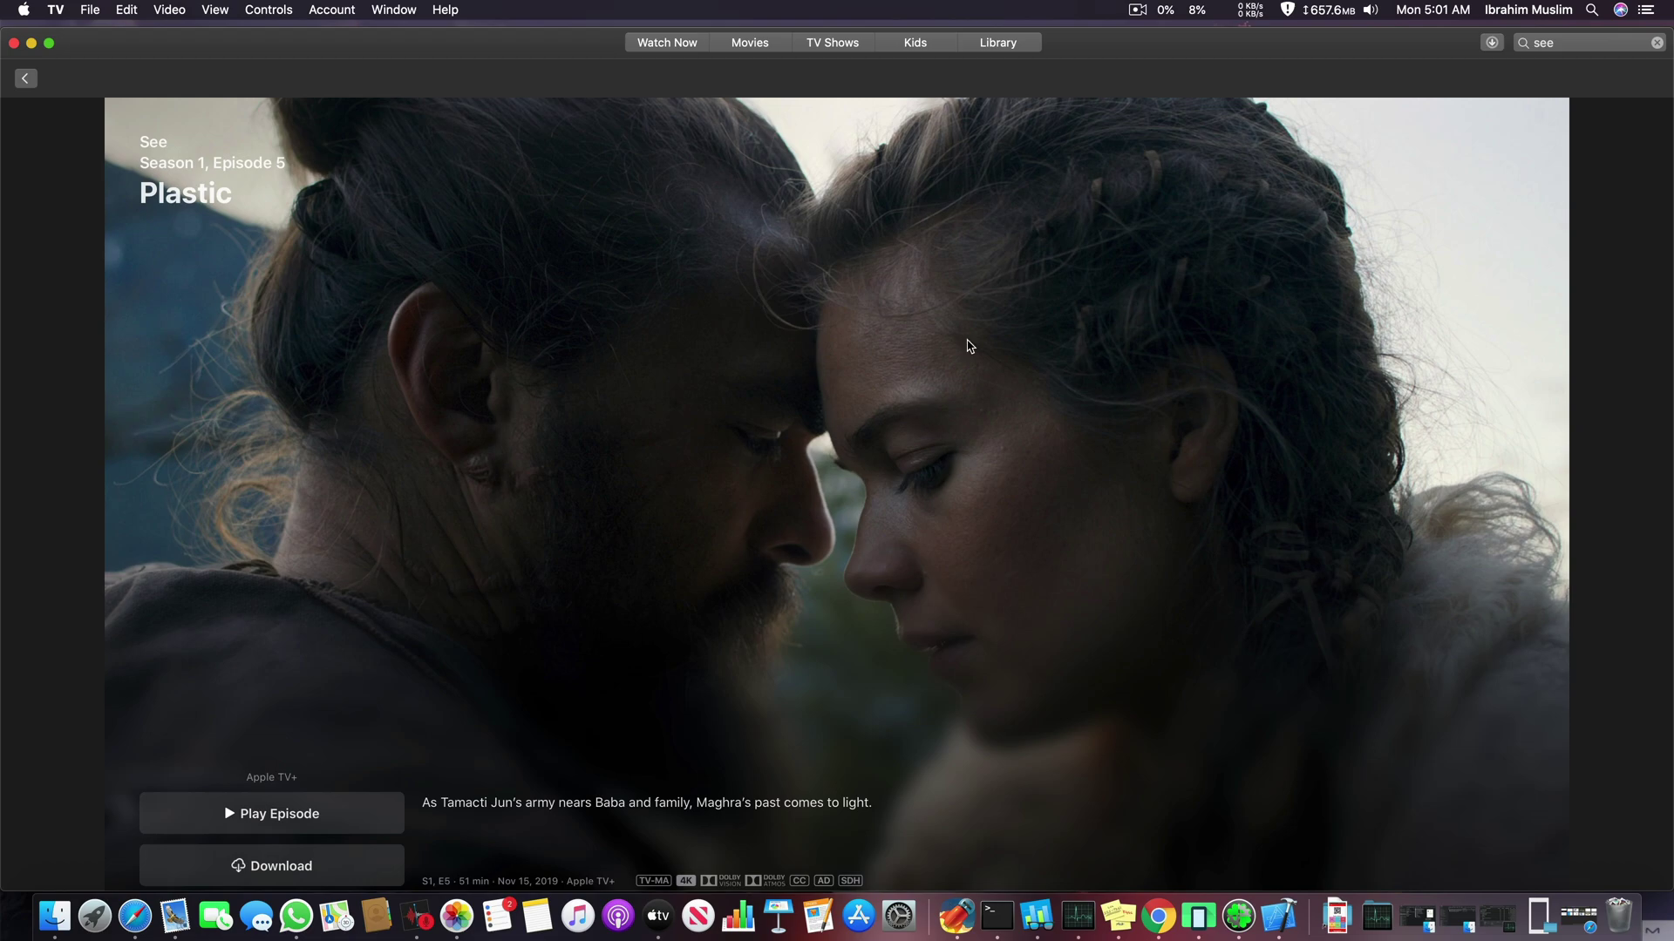
{"action": "left_click", "coordinate": [1133, 9]}
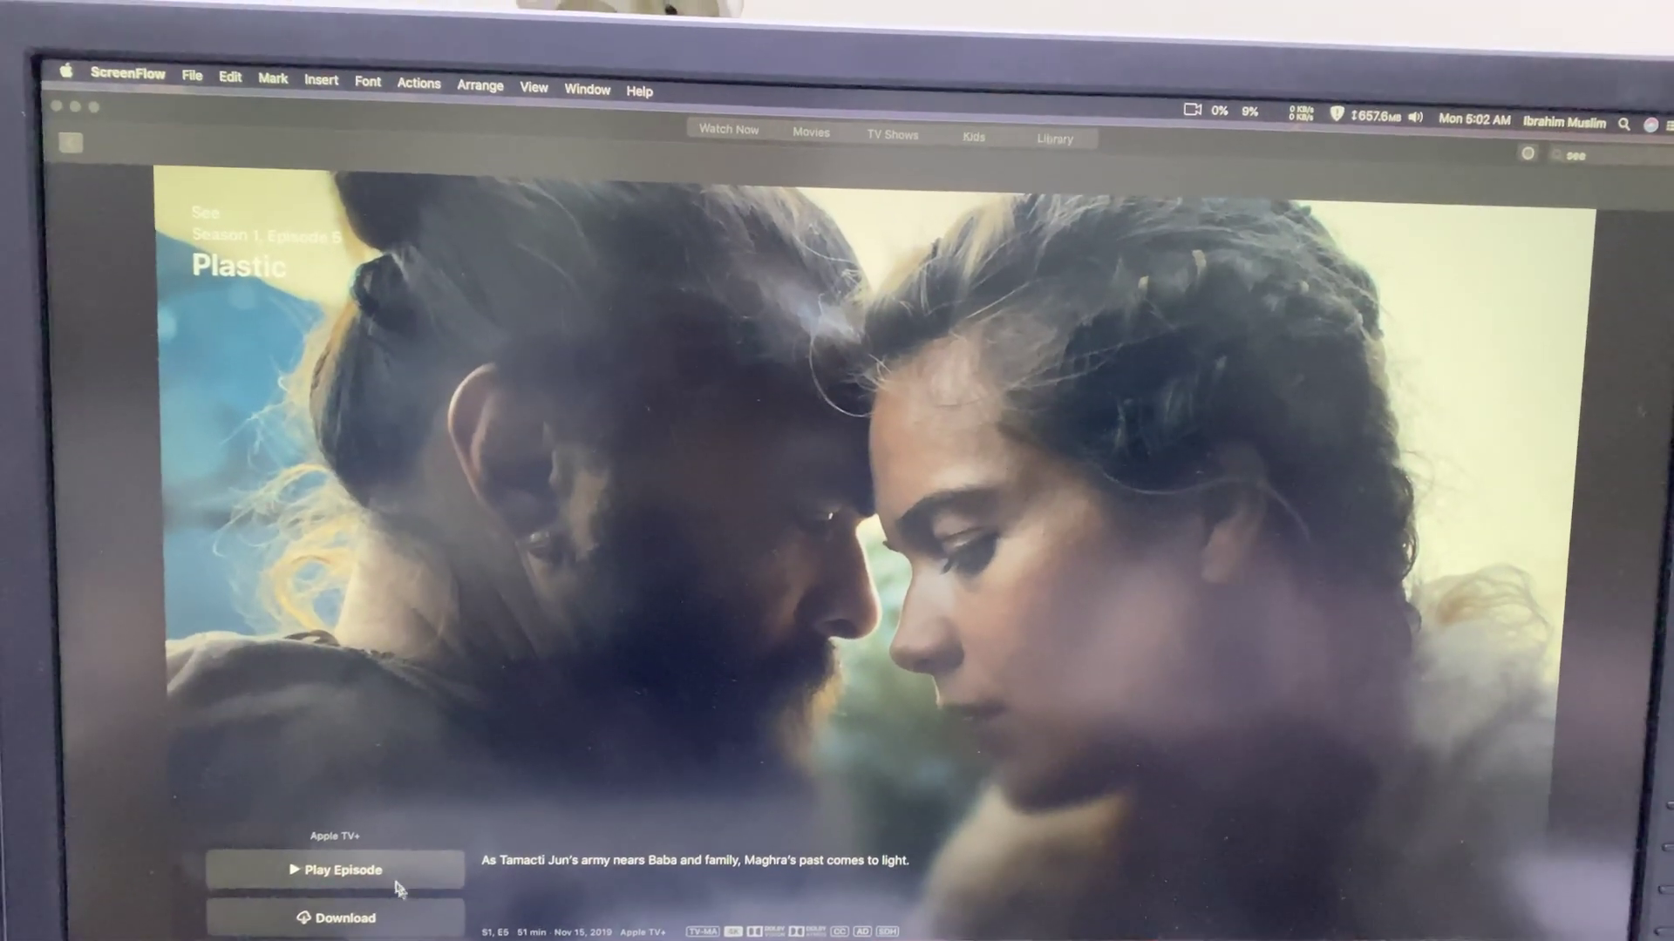
- Play 'Plastic', scrub ahead to about 15:50, then return to its episode page
{"action": "left_click", "coordinate": [398, 887]}
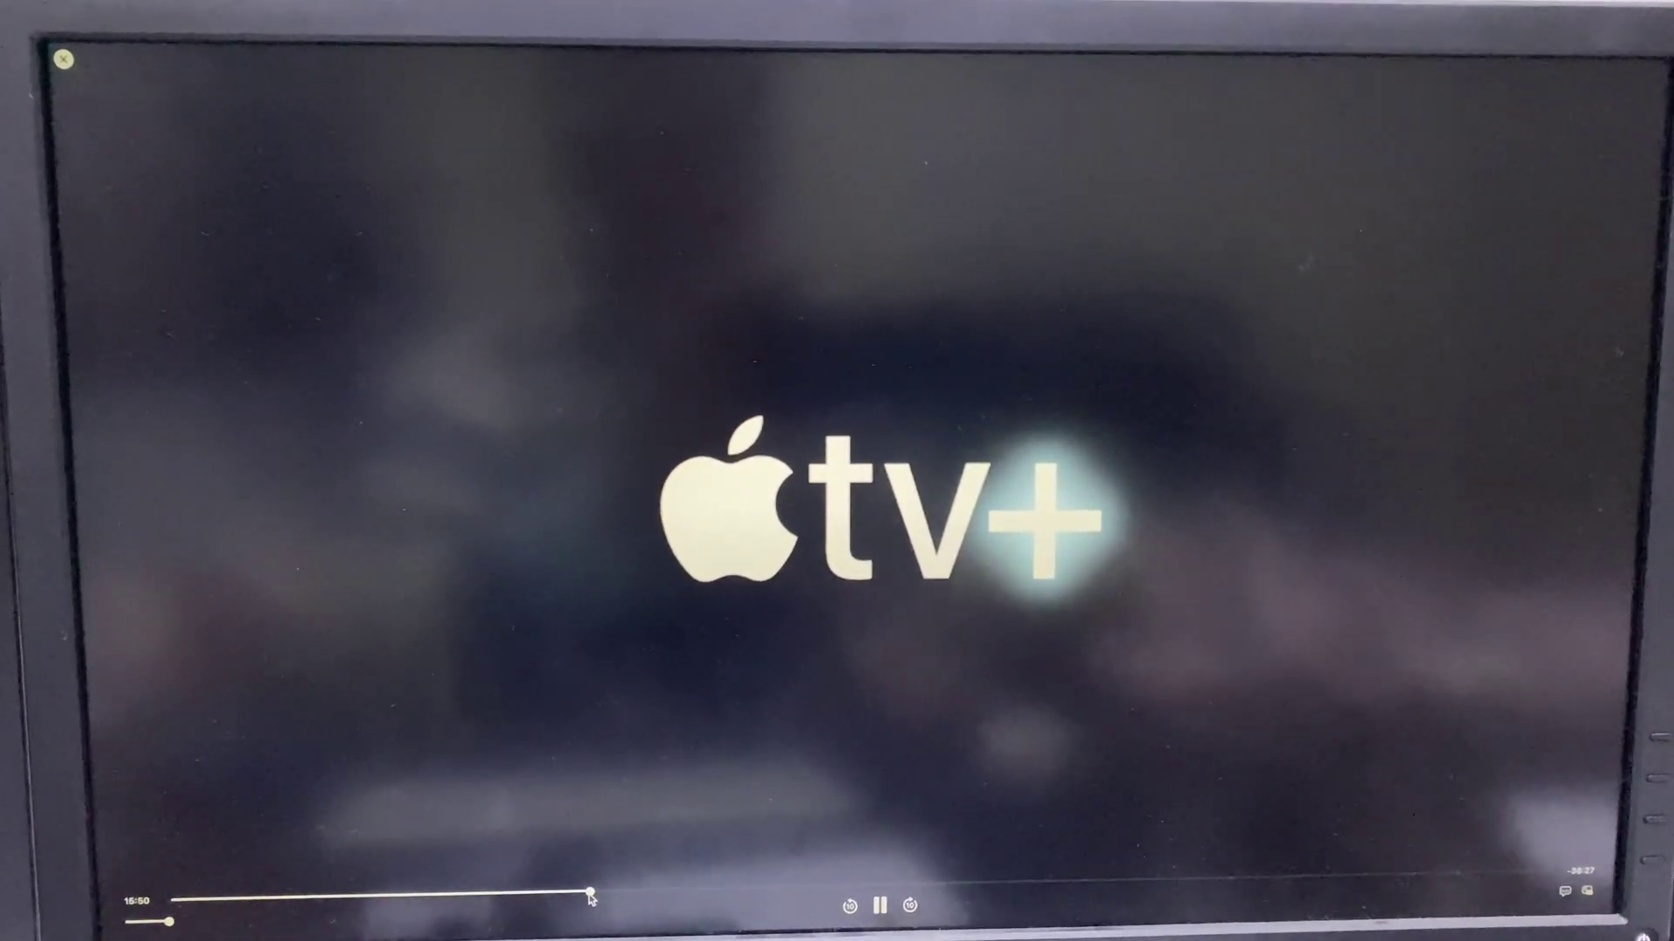
{"action": "left_click_drag", "start_coordinate": [173, 902], "coordinate": [600, 892]}
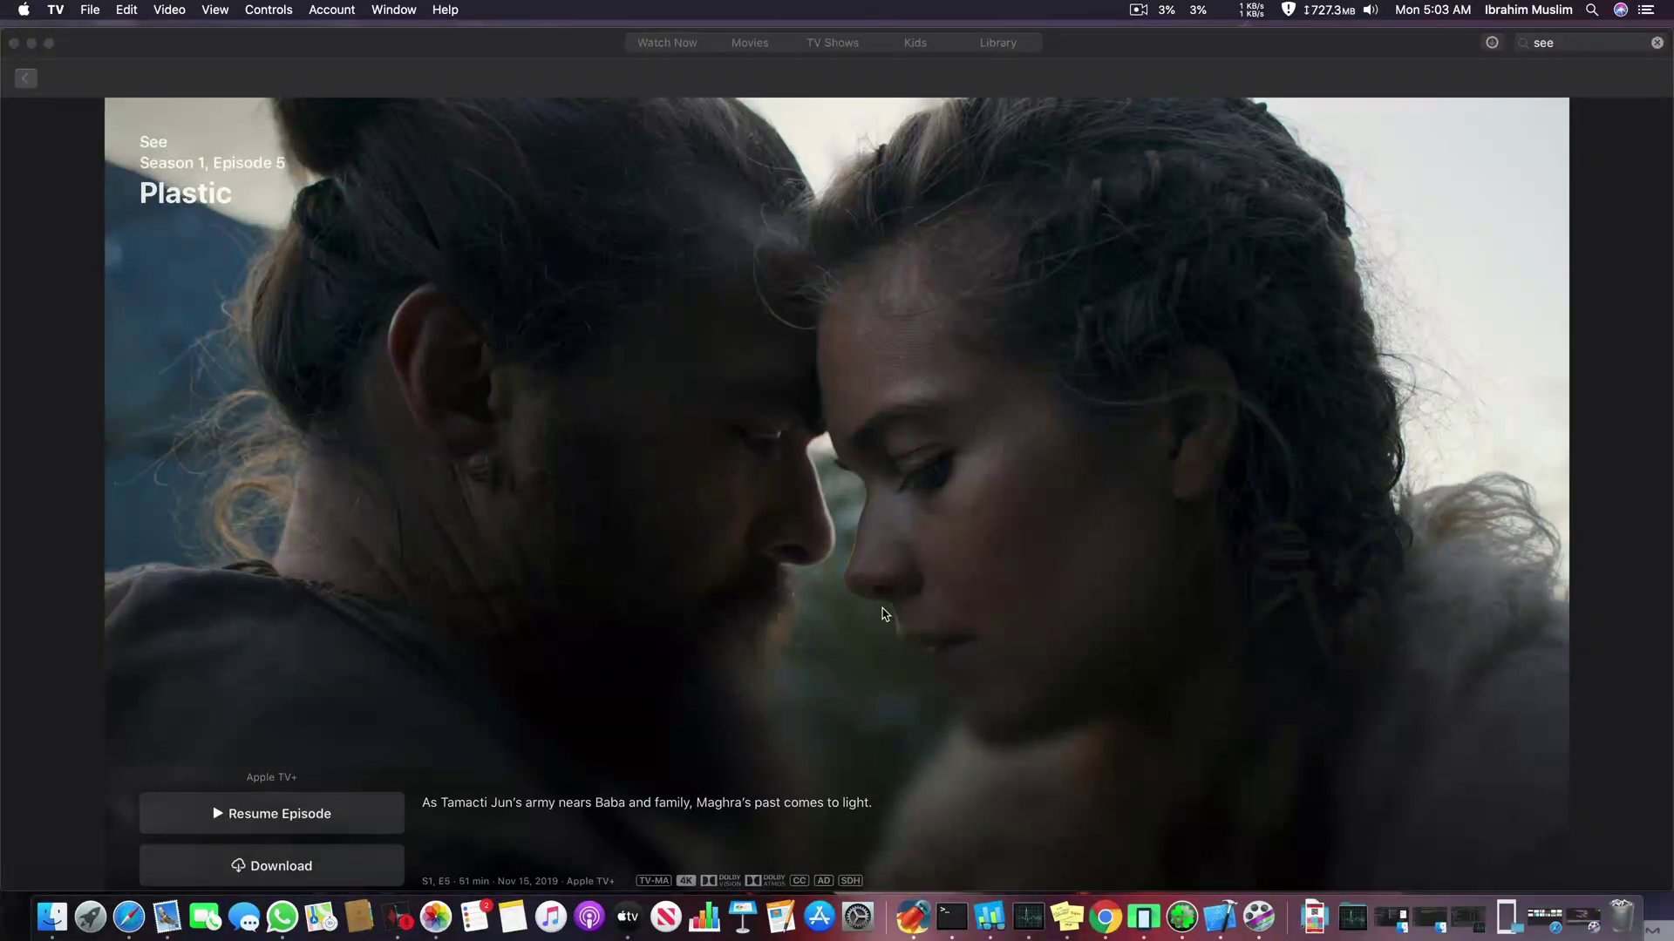
- Minimize TV, check the Clover and Sidecar preference panes, then quit System Preferences
{"action": "left_click", "coordinate": [31, 43]}
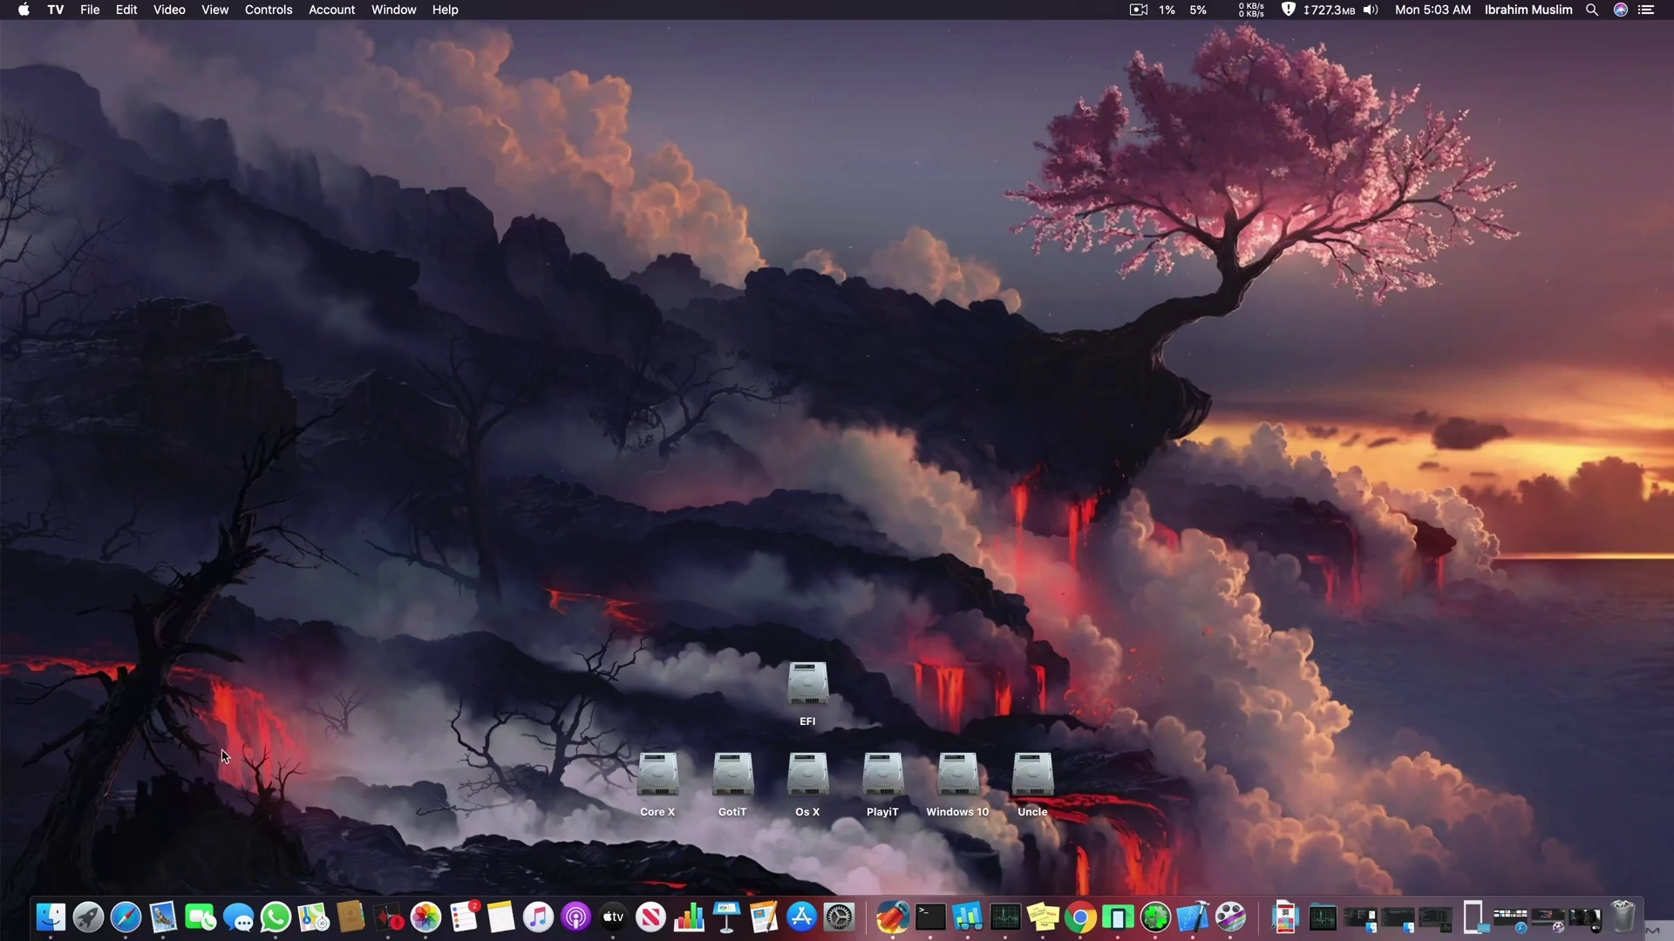
{"action": "left_click", "coordinate": [838, 918]}
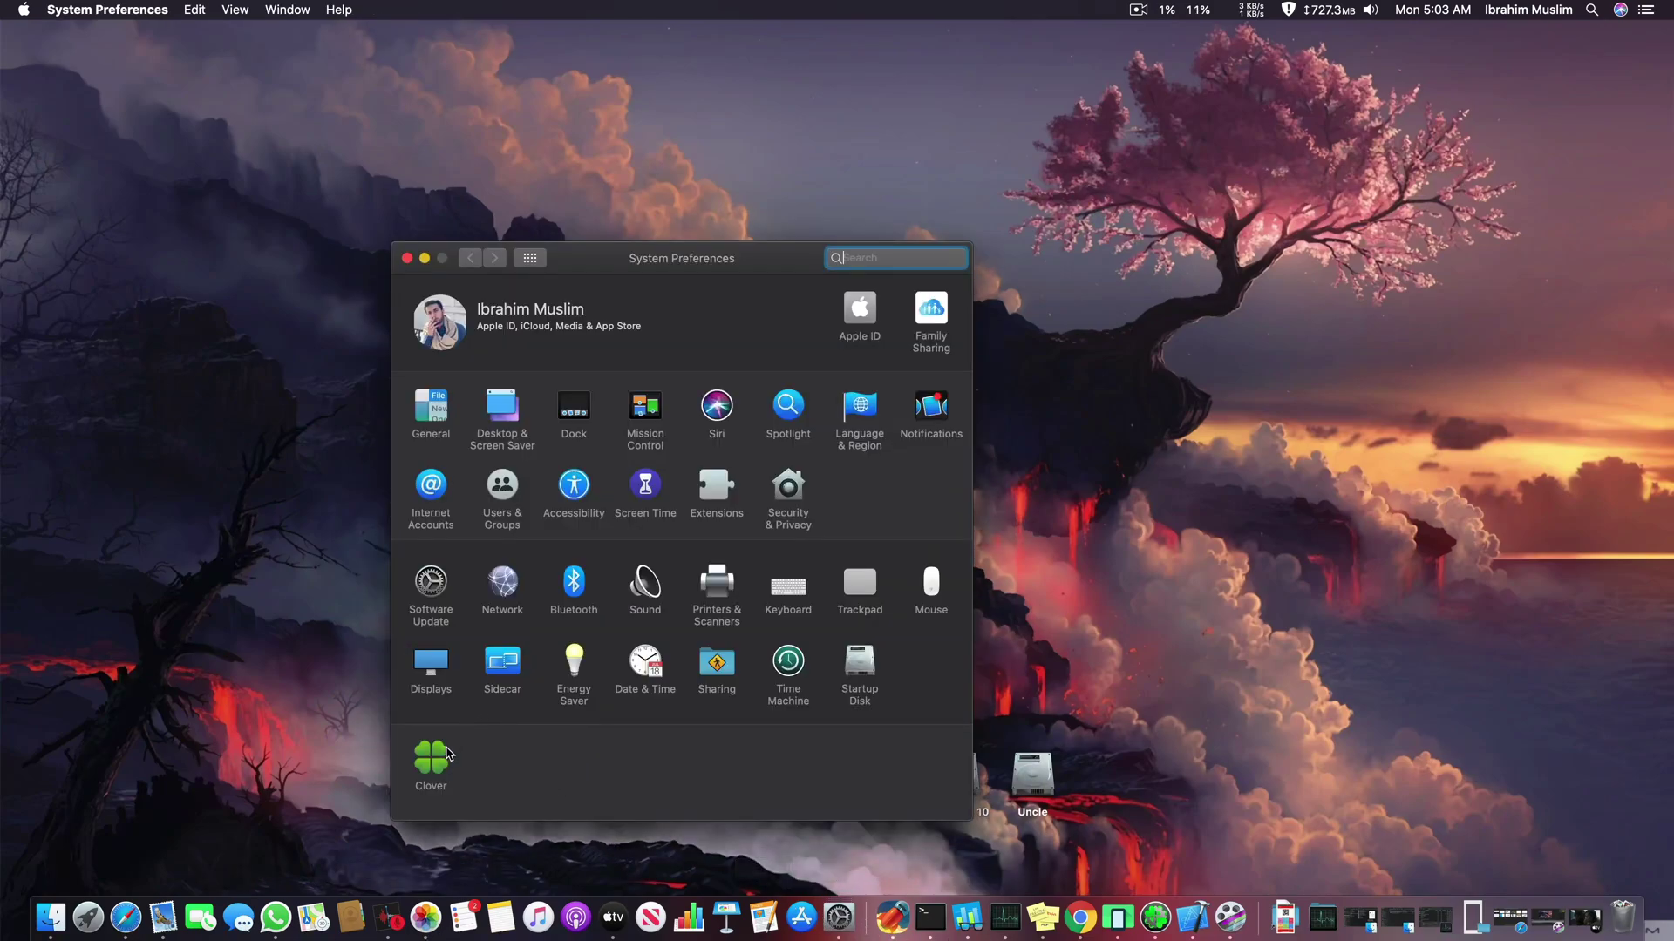
{"action": "left_click_drag", "start_coordinate": [694, 257], "coordinate": [636, 171]}
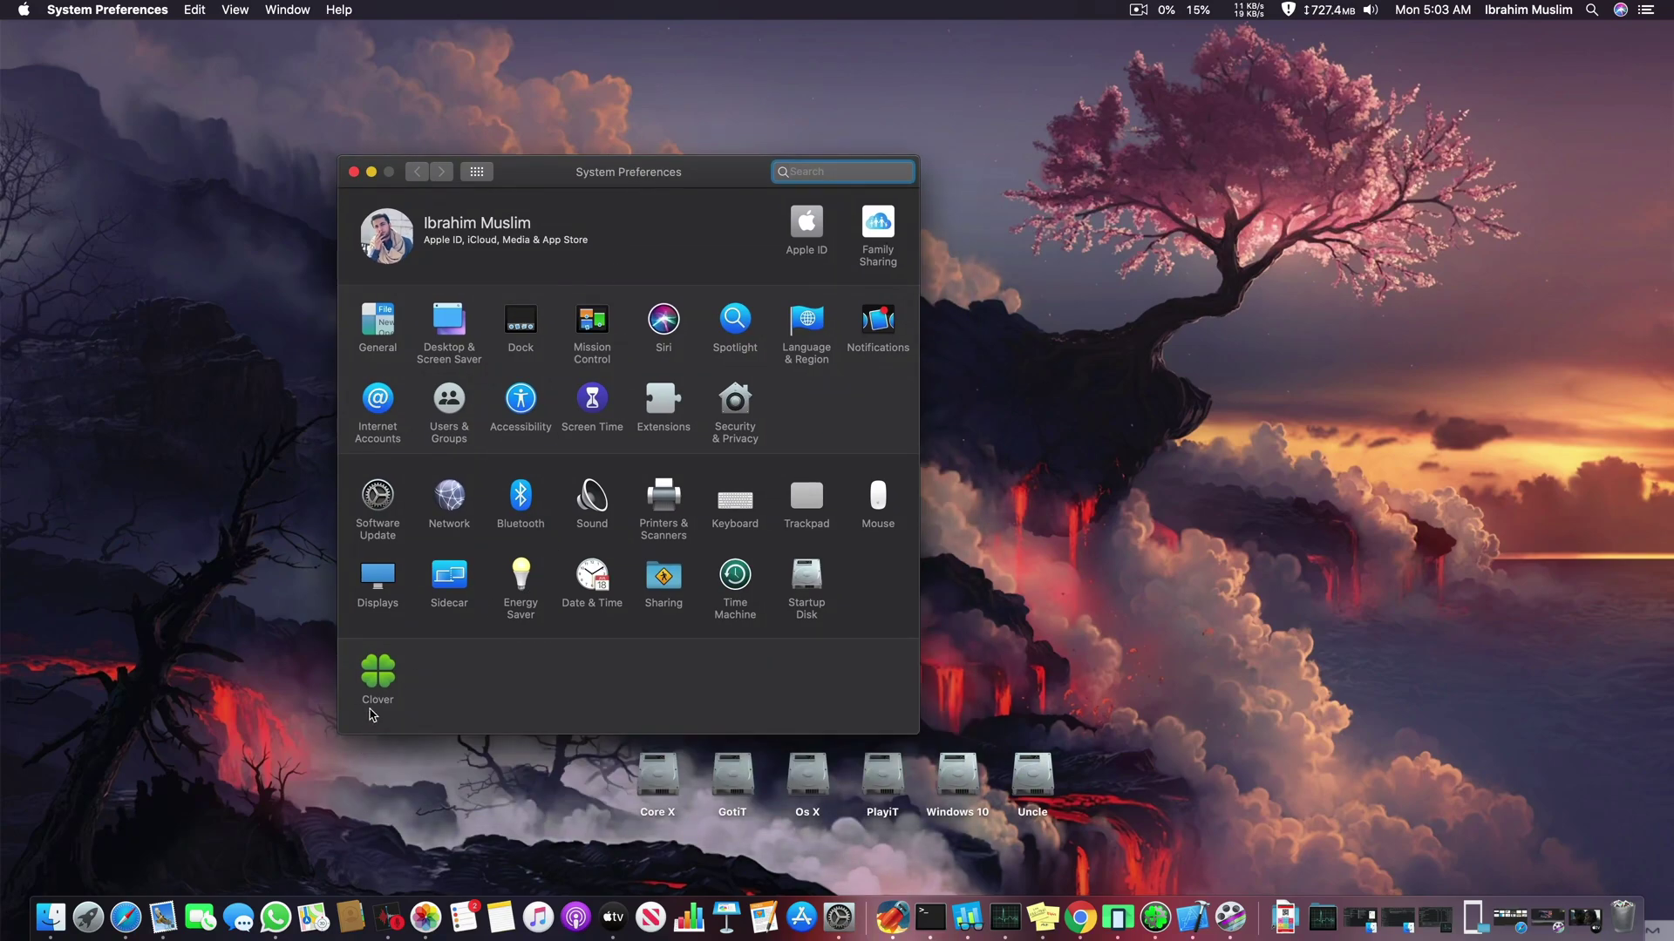
{"action": "left_click", "coordinate": [378, 670]}
{"action": "left_click", "coordinate": [457, 577]}
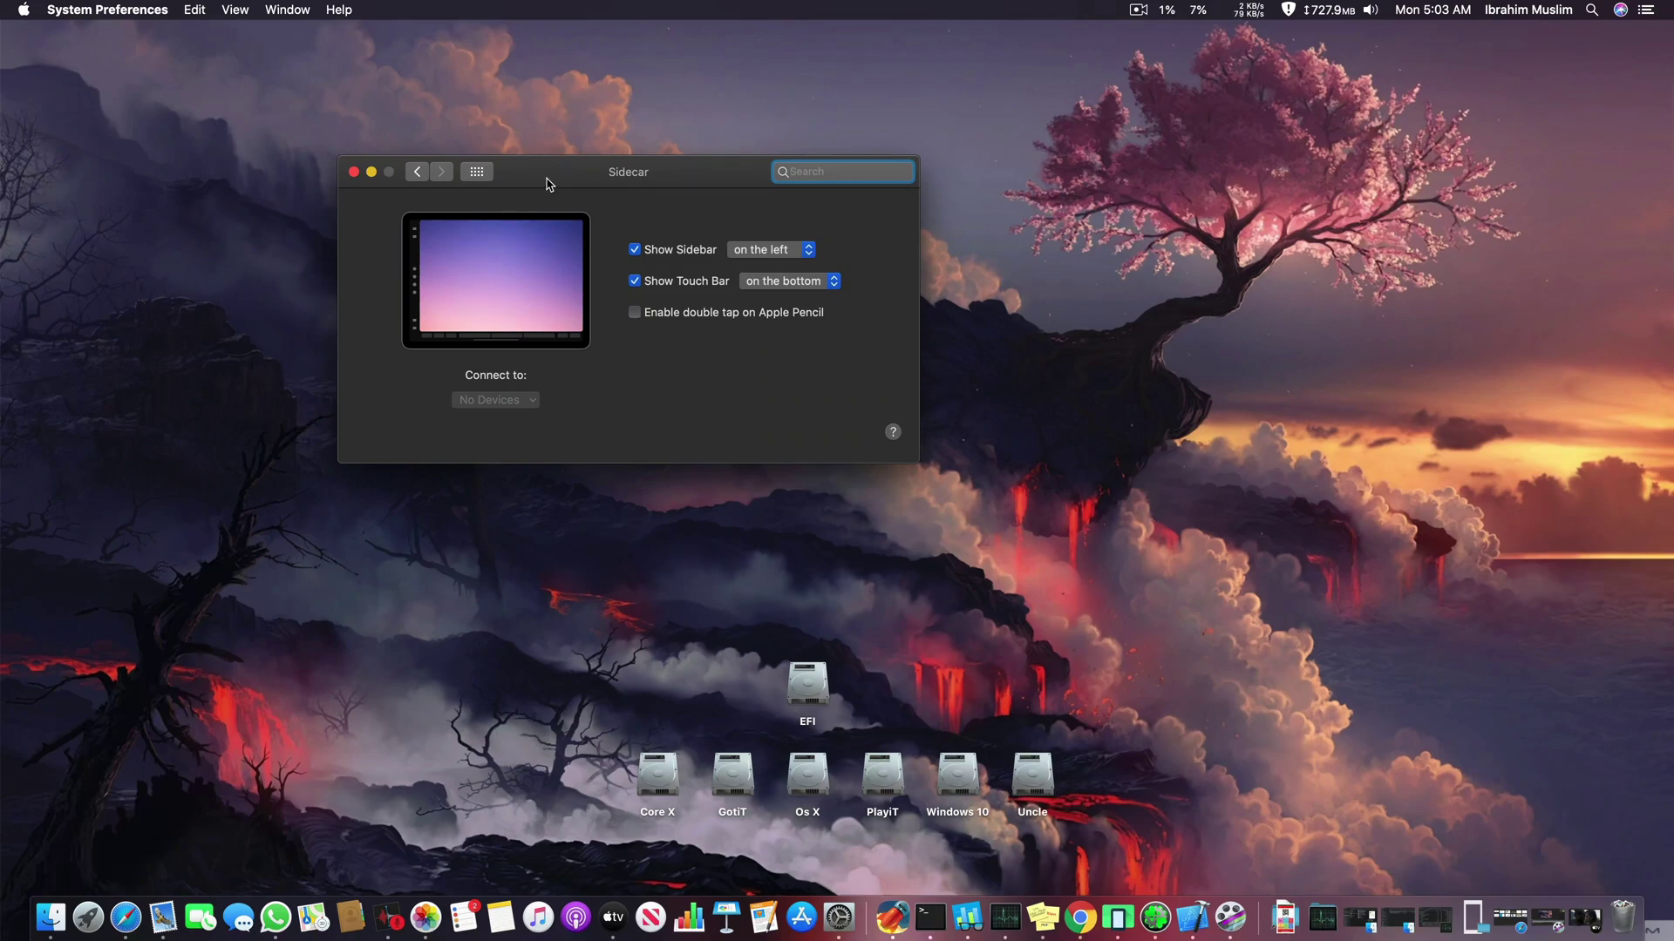
{"action": "left_click", "coordinate": [476, 171]}
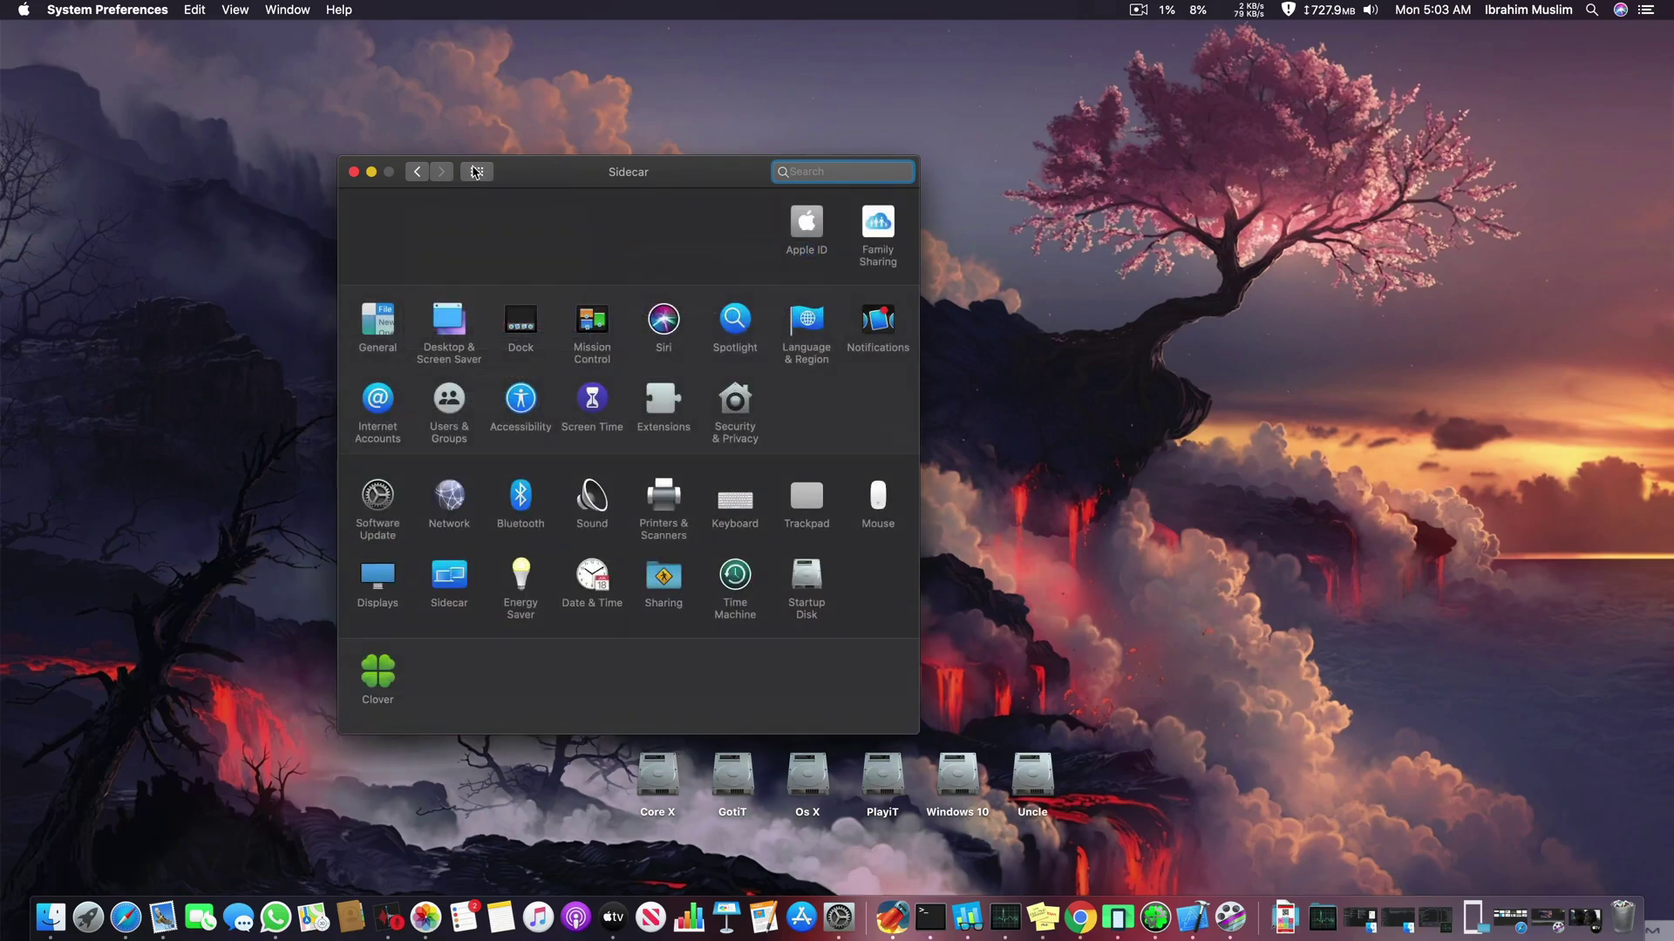
{"action": "left_click", "coordinate": [354, 172]}
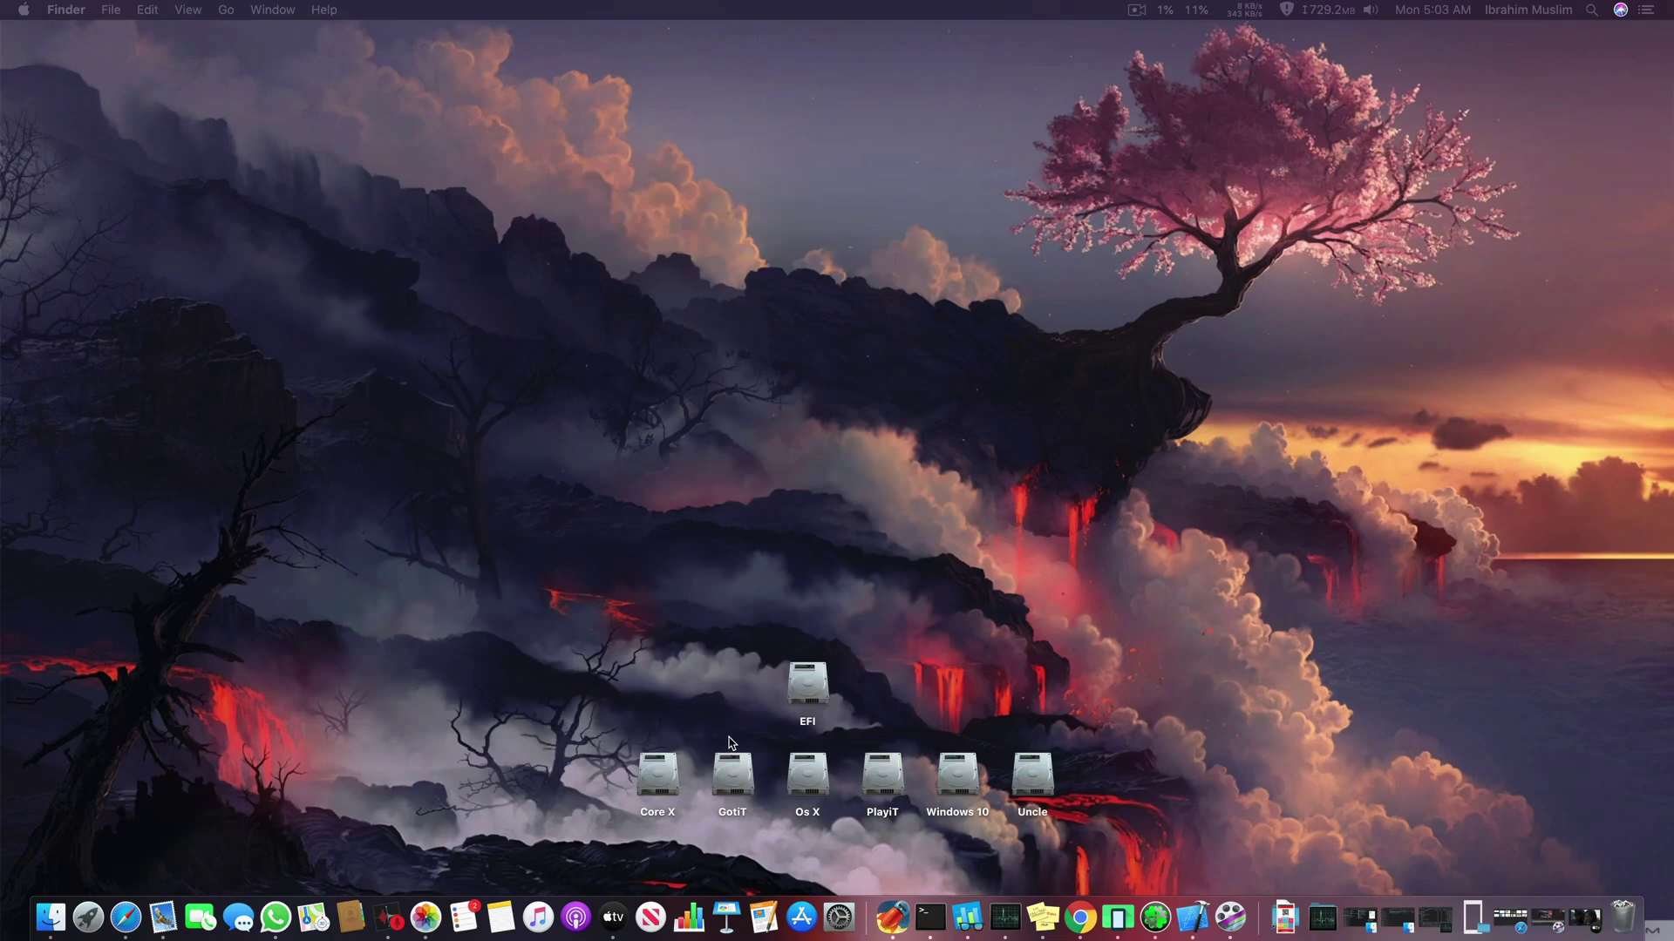
- Select the EFI drive and launch Clover Configurator from a Launchpad search
{"action": "left_click", "coordinate": [806, 687]}
{"action": "left_click", "coordinate": [90, 918]}
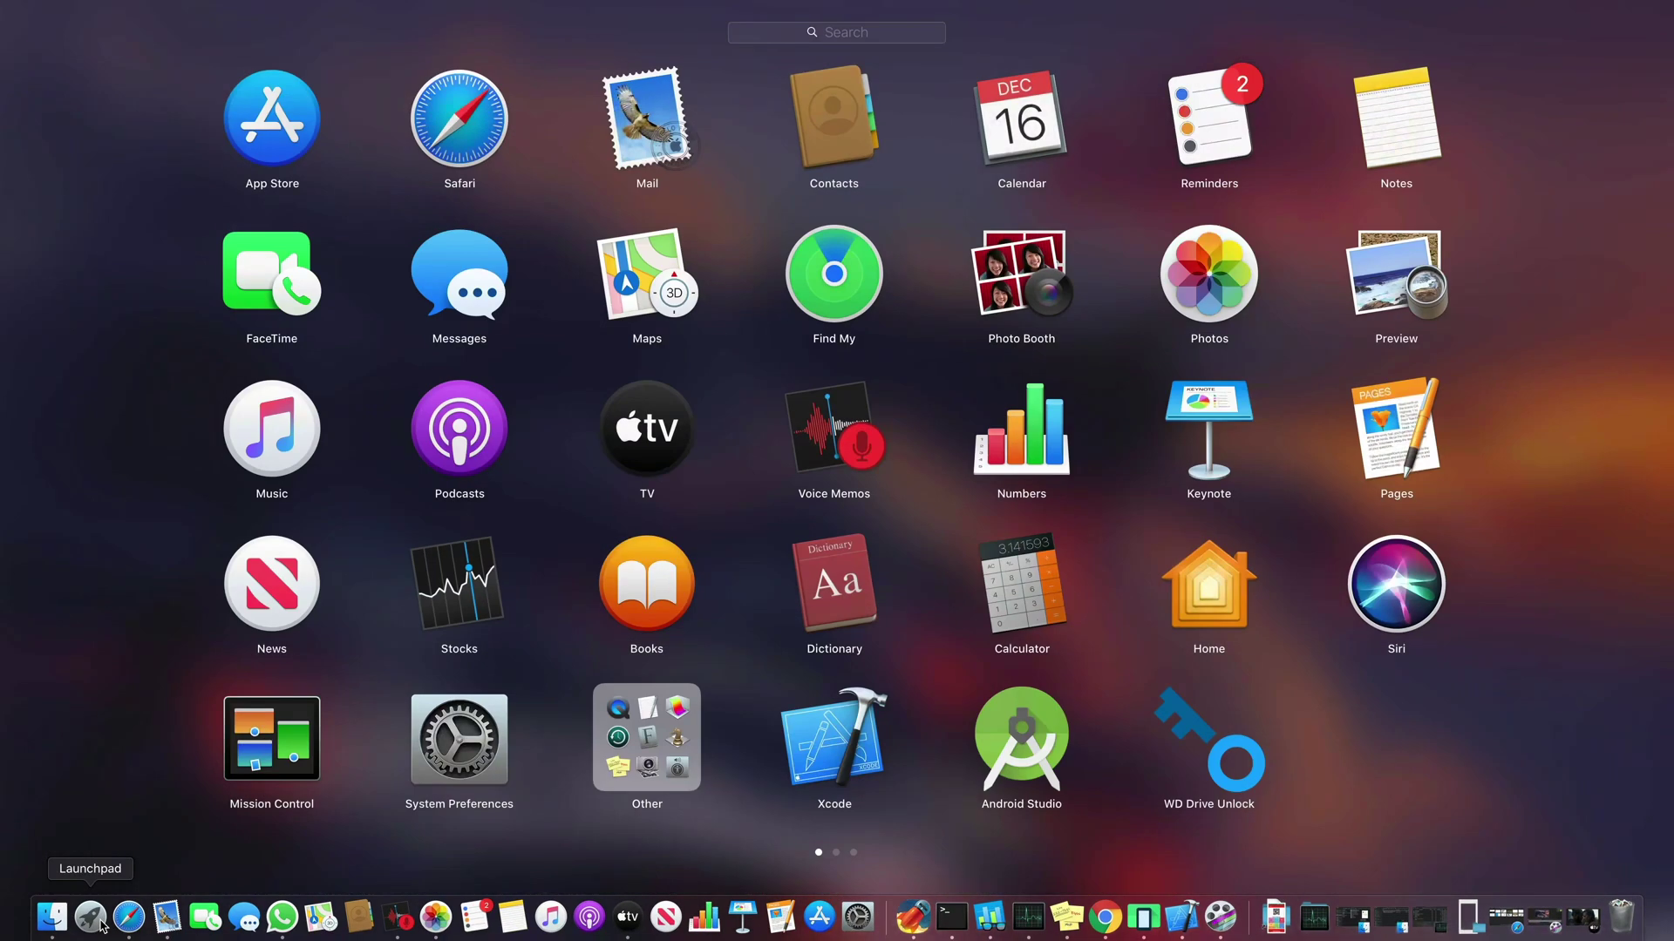
{"action": "type", "text": "clo"}
{"action": "key", "text": "Right"}
{"action": "key", "text": "Right"}
{"action": "key", "text": "Right"}
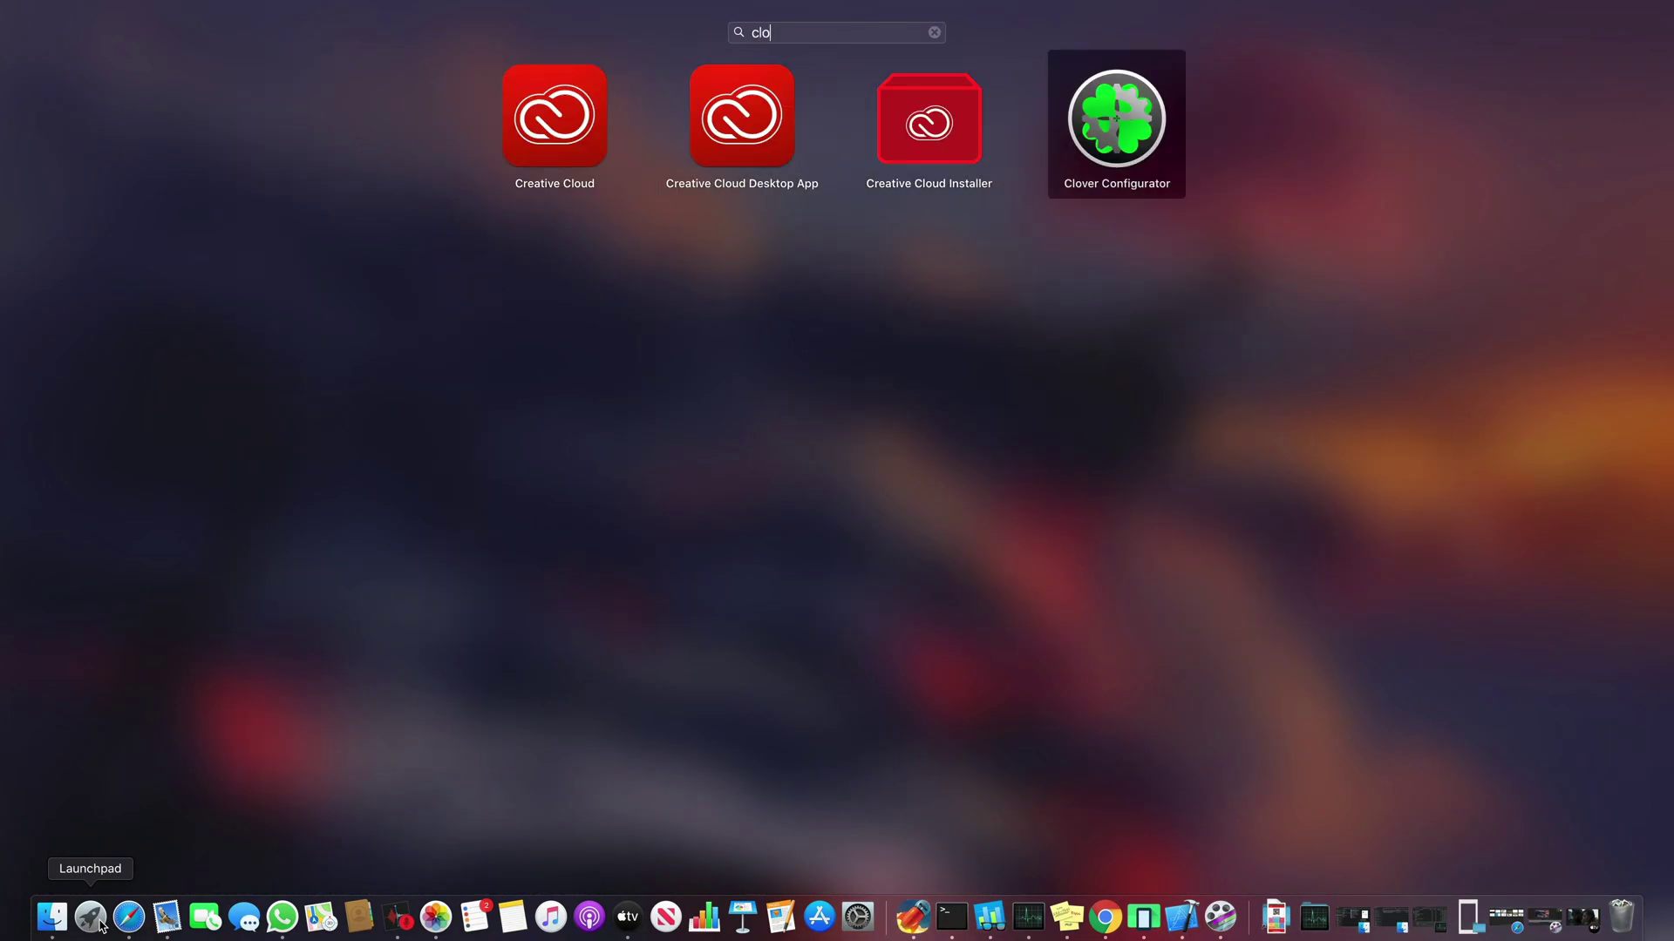
{"action": "key", "text": "Return"}
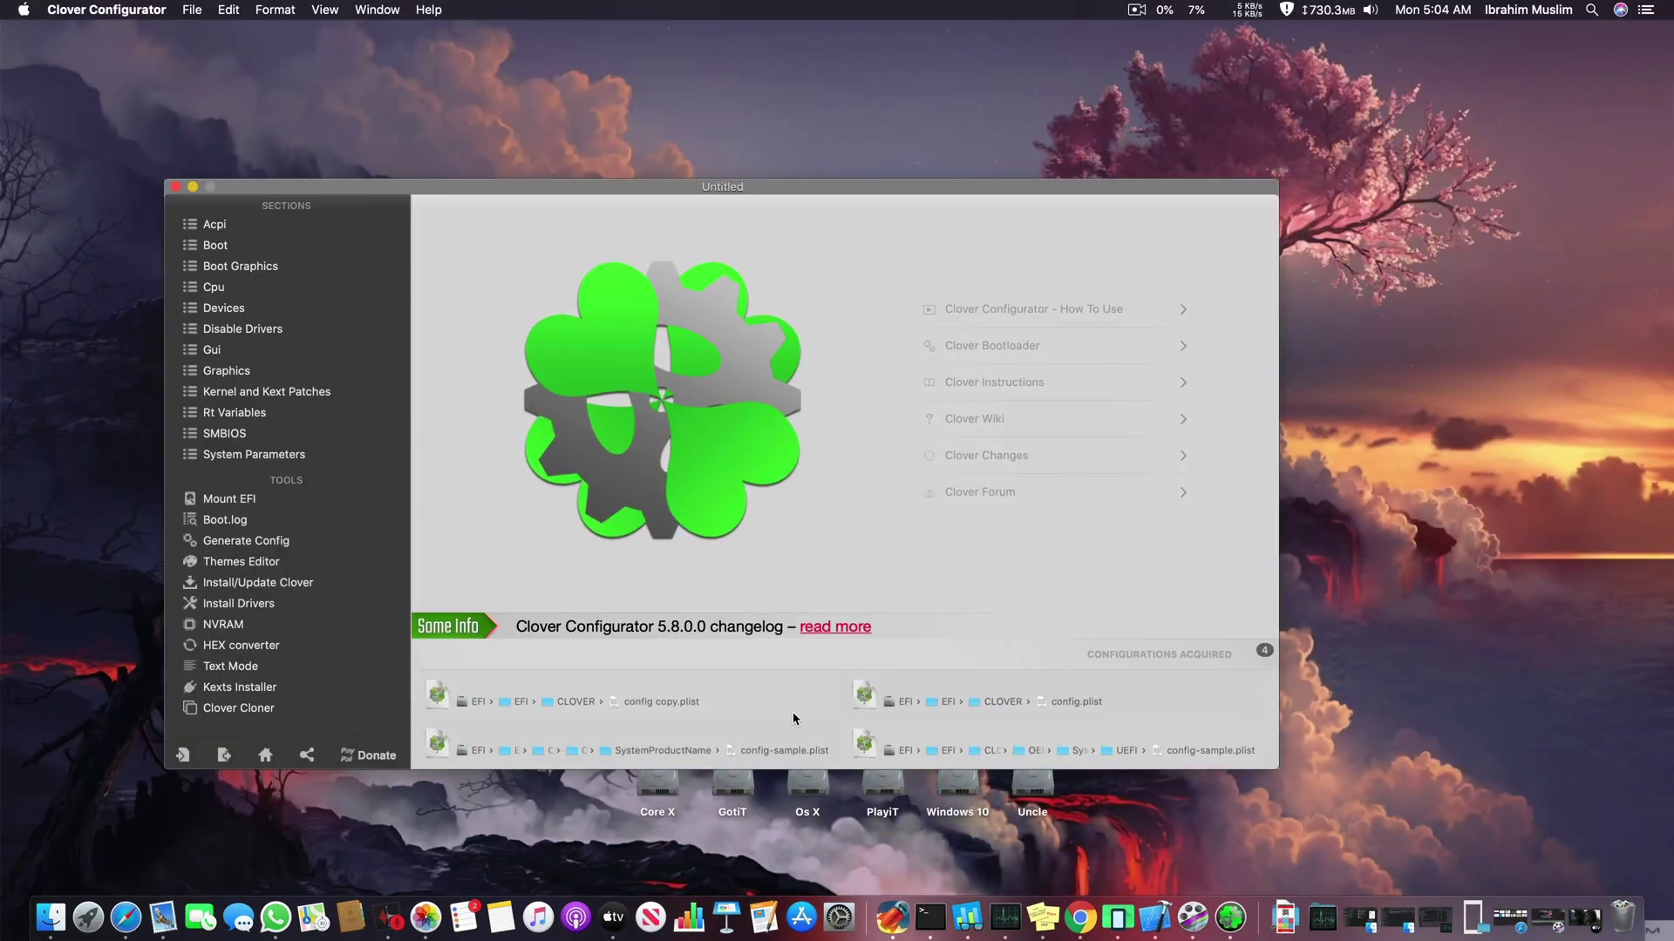
- Open the EFI CLOVER config.plist and choose MacPro7,1 as the SMBIOS model
{"action": "double_click", "coordinate": [1075, 702]}
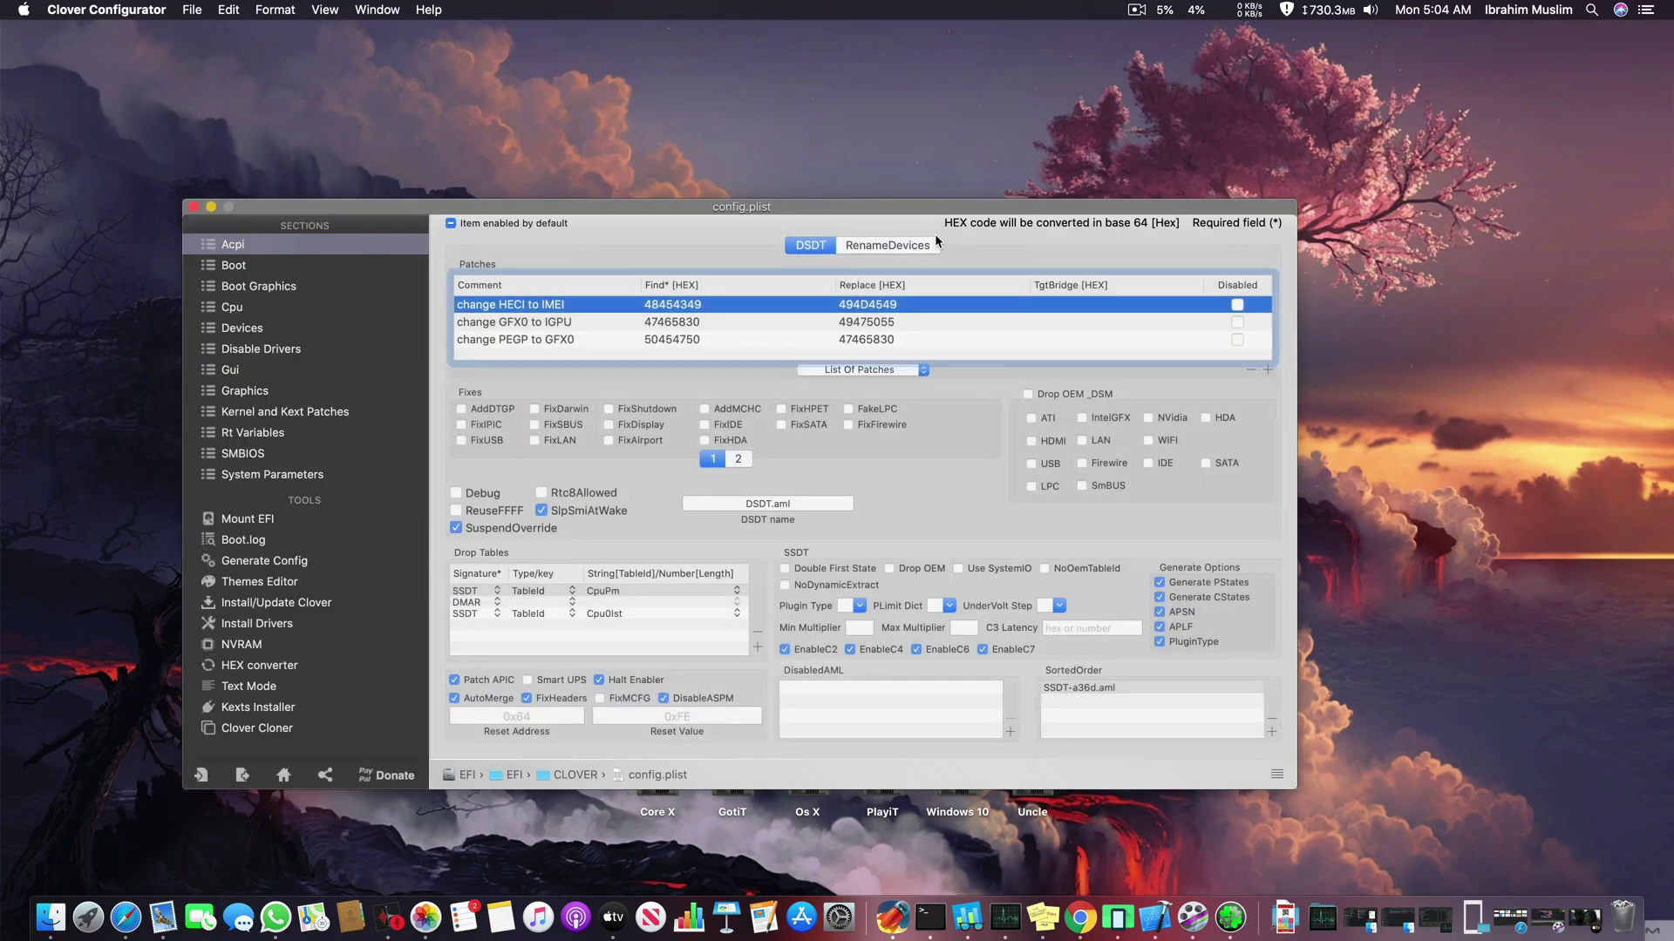
{"action": "left_click_drag", "start_coordinate": [935, 209], "coordinate": [941, 133]}
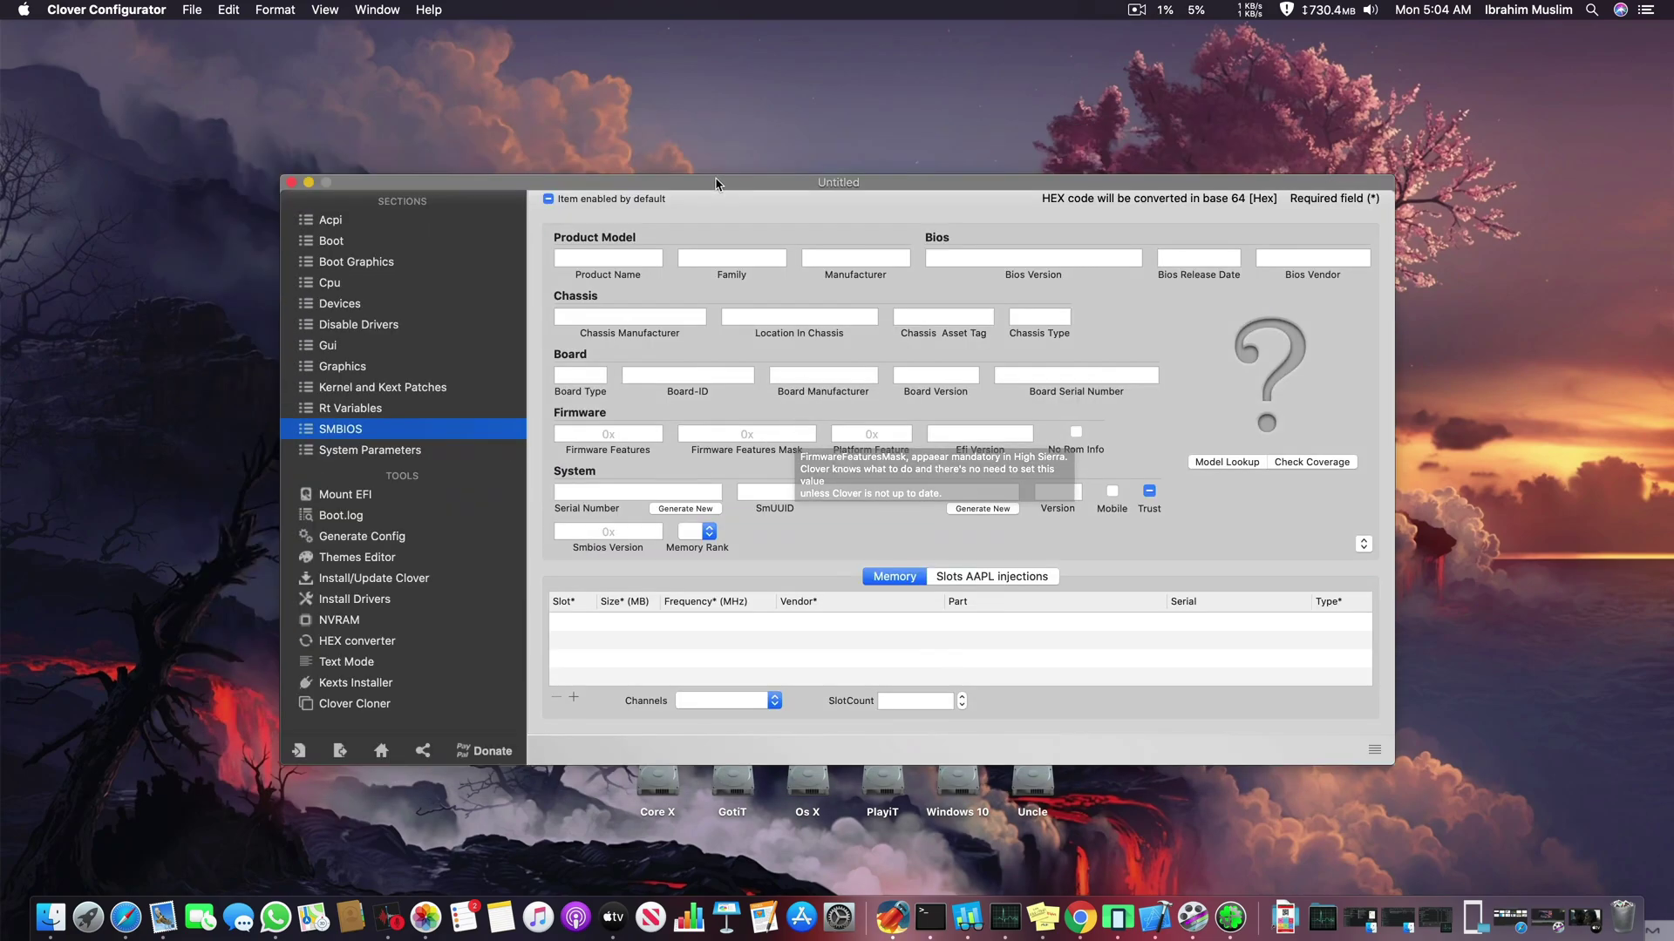
{"action": "left_click", "coordinate": [1363, 544]}
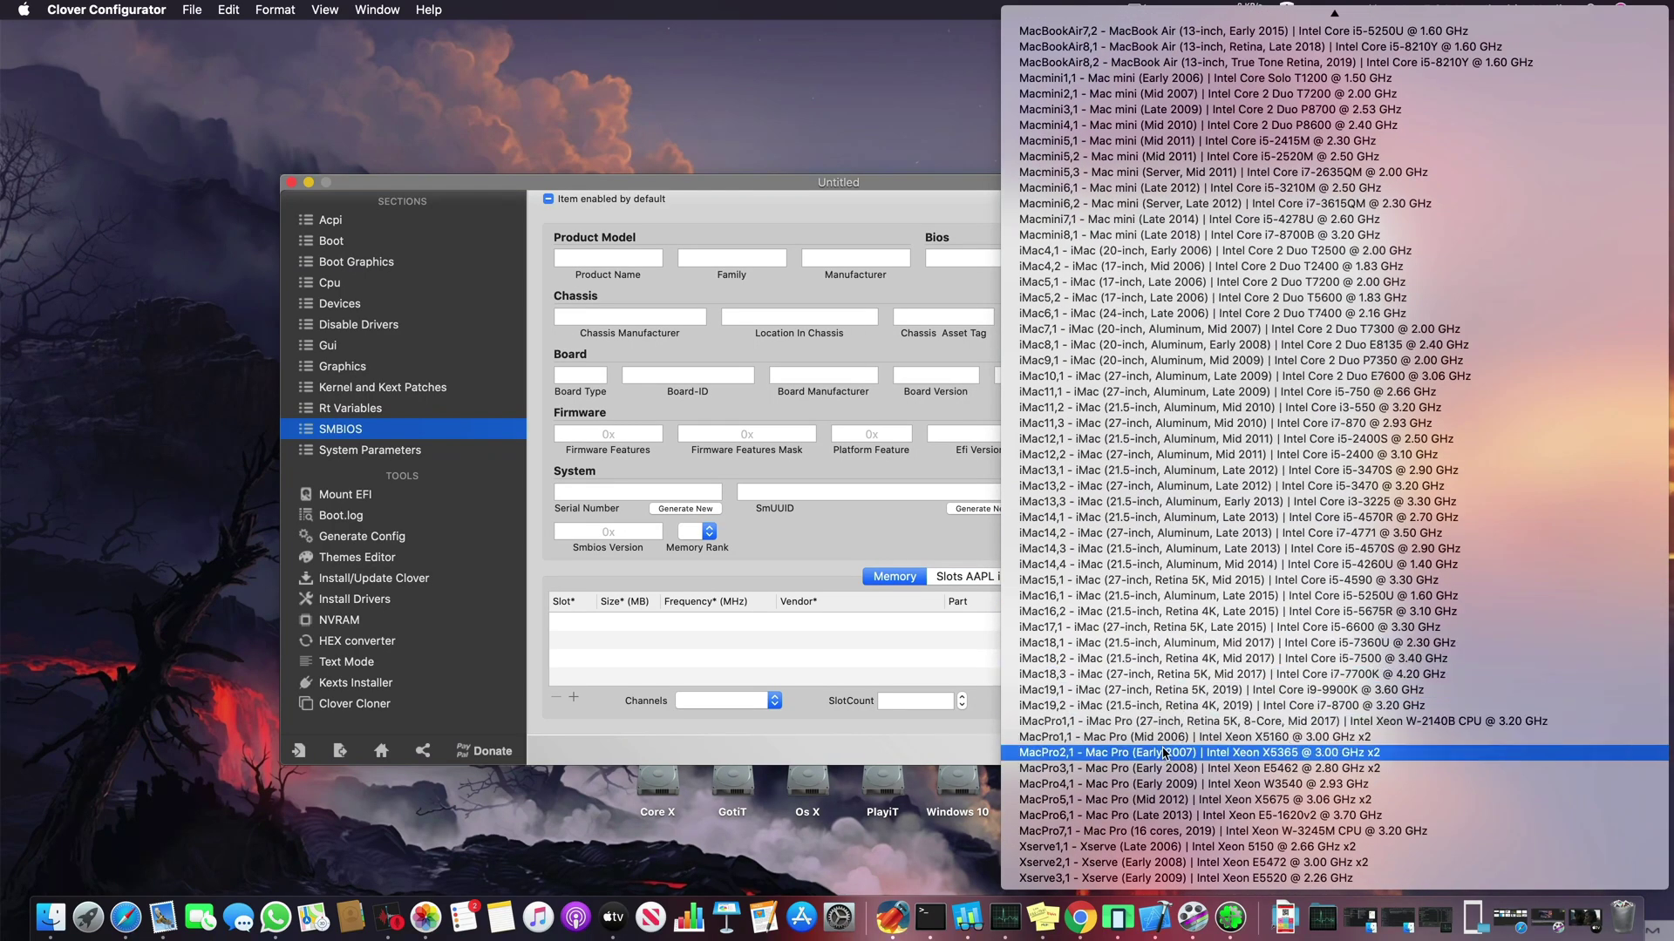
{"action": "left_click", "coordinate": [1069, 832]}
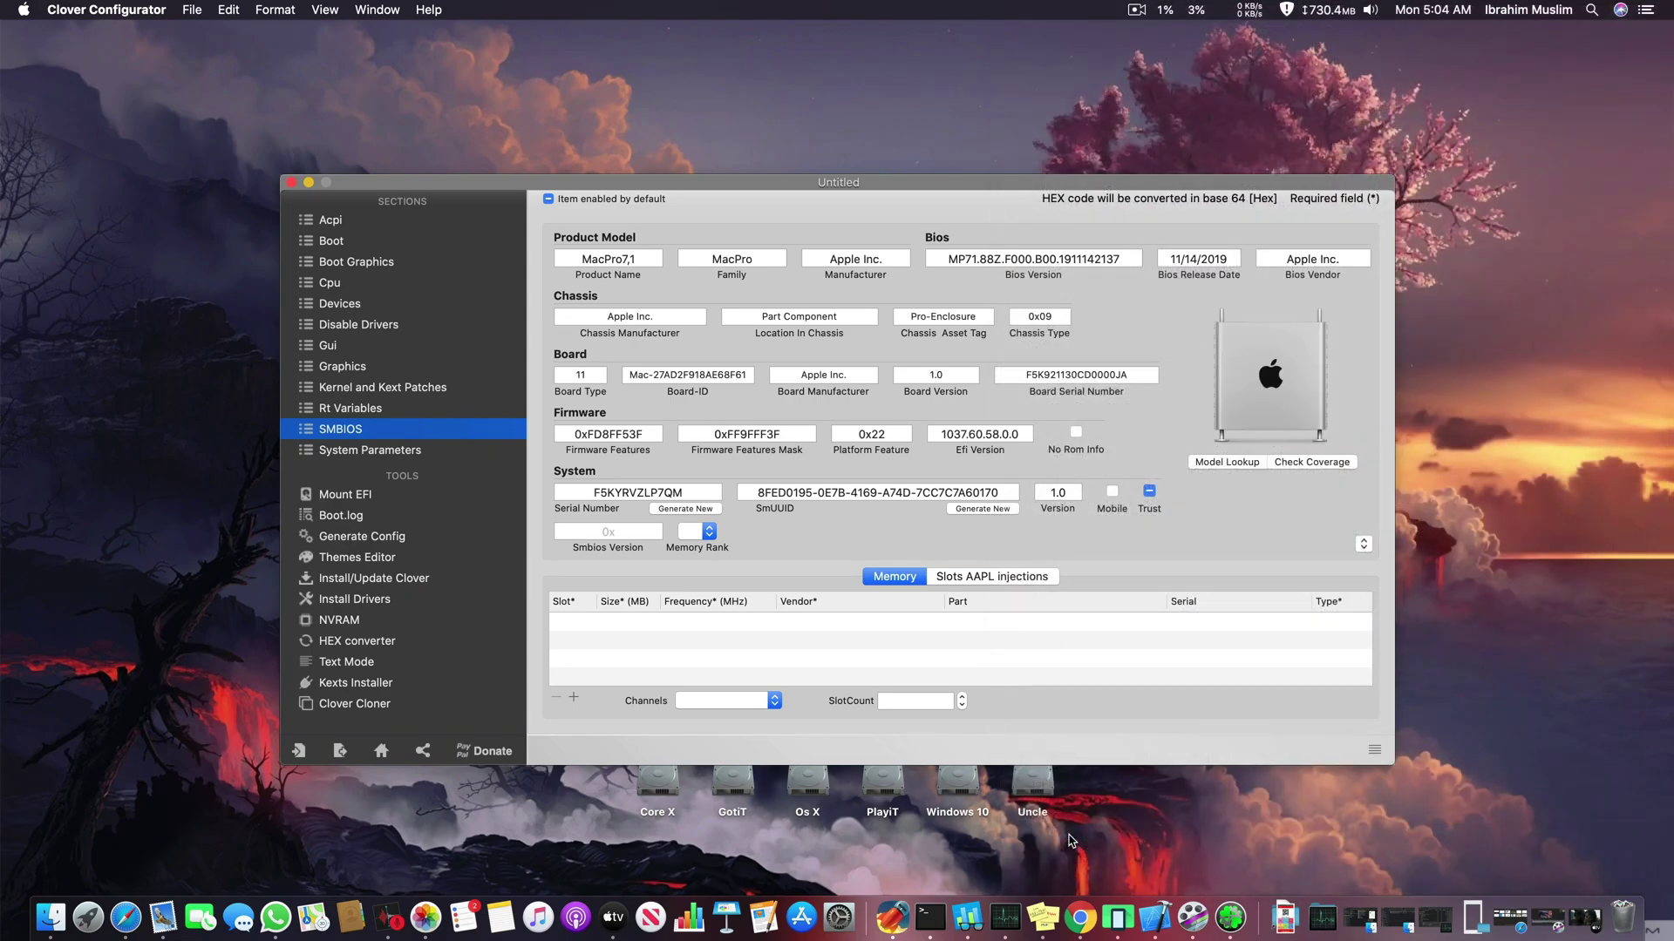
{"action": "left_click_drag", "start_coordinate": [852, 181], "coordinate": [694, 87]}
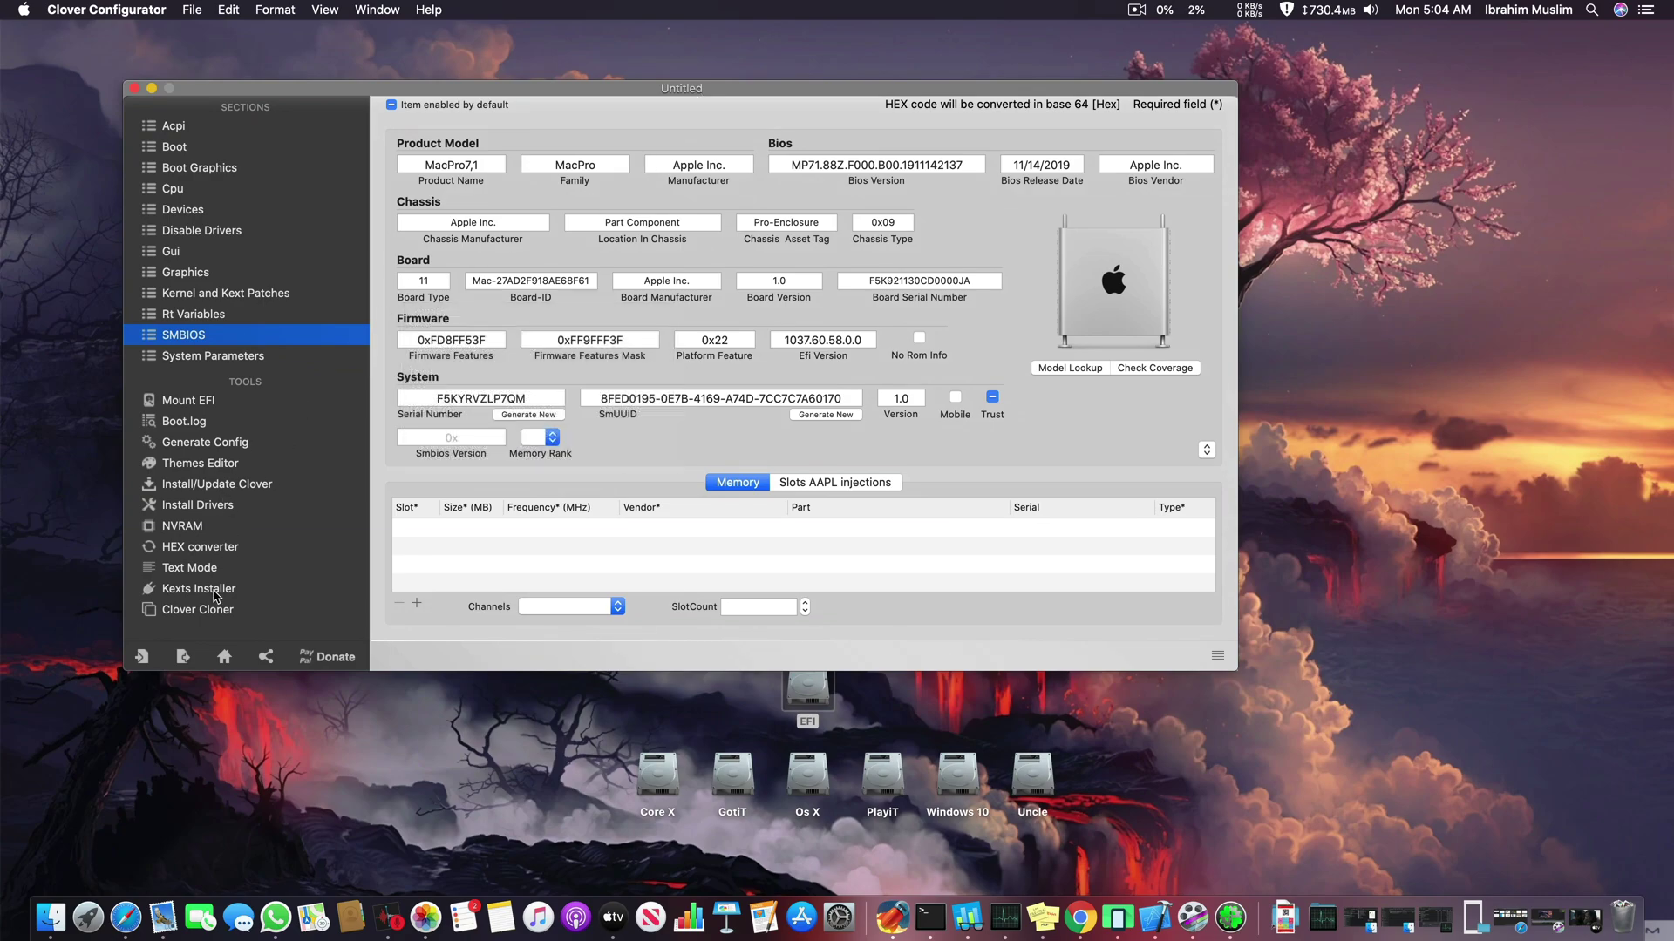
- Set the Kexts Installer OS version to Other, then browse the UEFI drivers list
{"action": "left_click", "coordinate": [198, 588]}
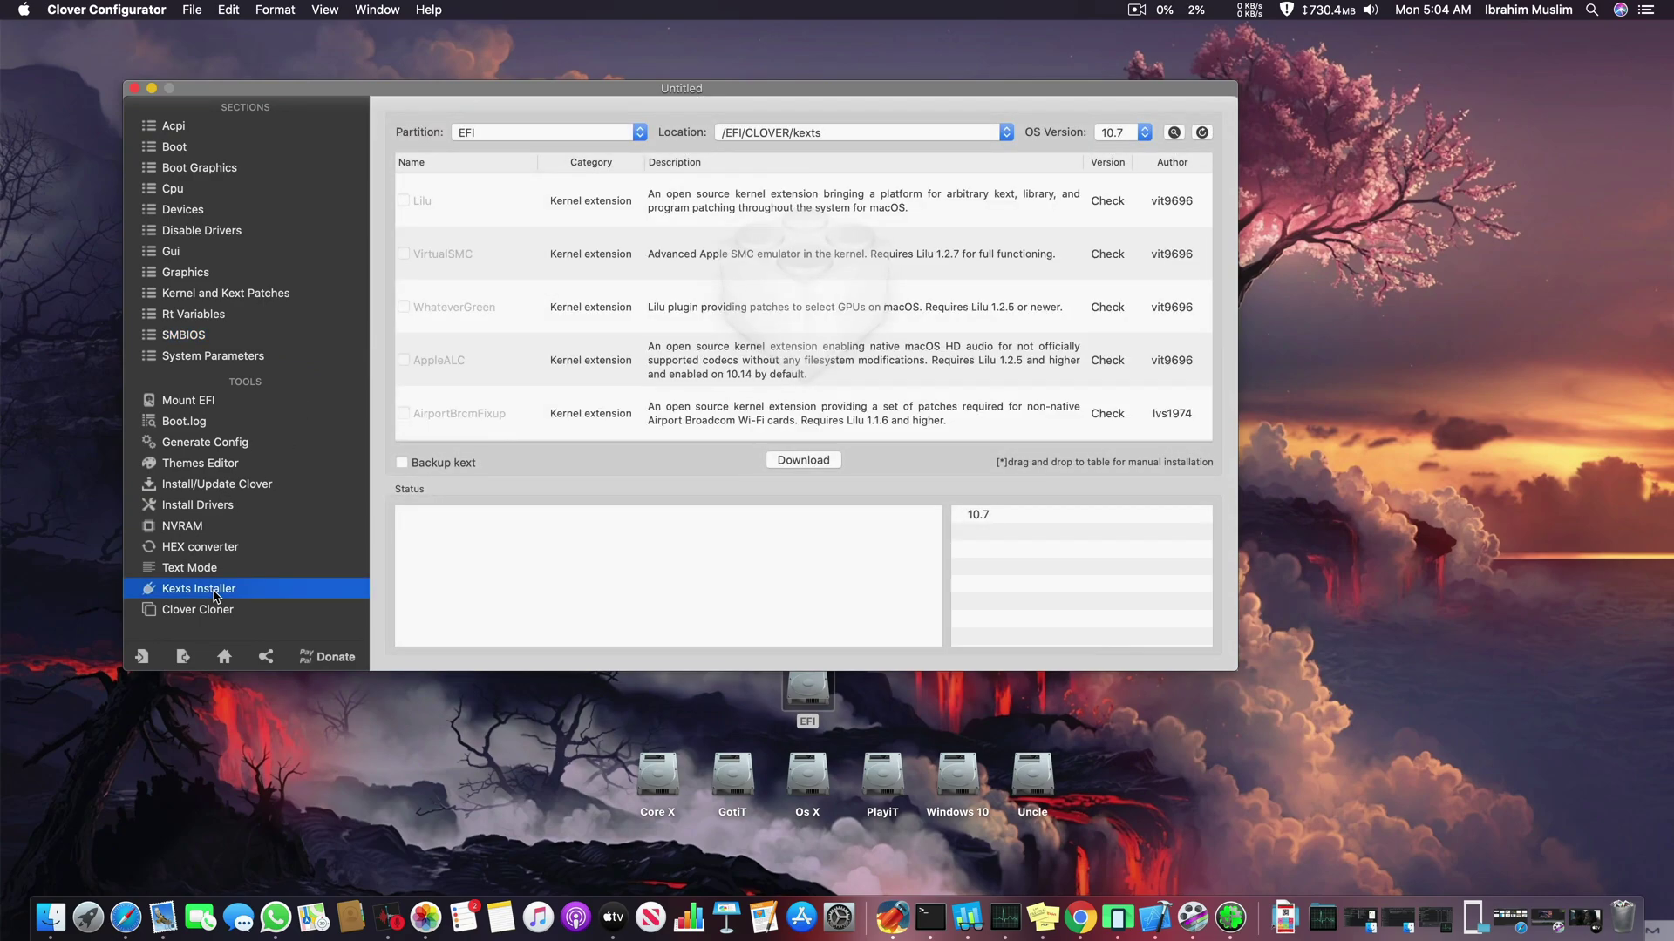
{"action": "left_click", "coordinate": [1124, 131]}
{"action": "left_click", "coordinate": [1118, 292]}
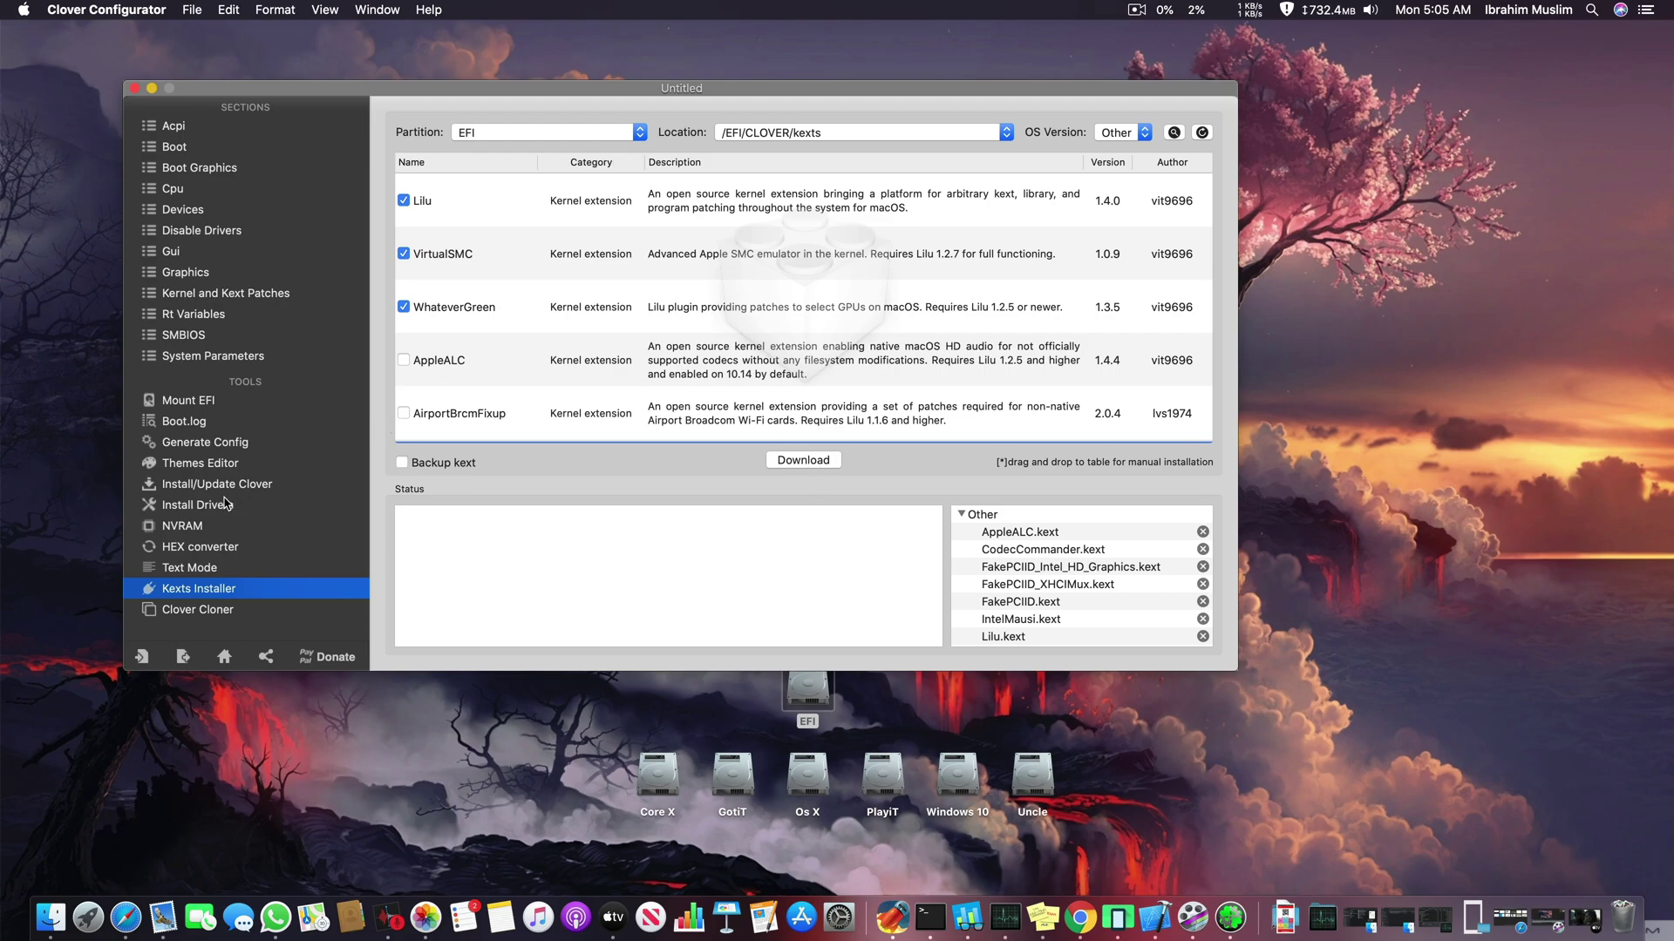
{"action": "left_click", "coordinate": [197, 505]}
{"action": "scroll", "coordinate": [681, 317], "scroll_direction": "down", "scroll_amount": 3}
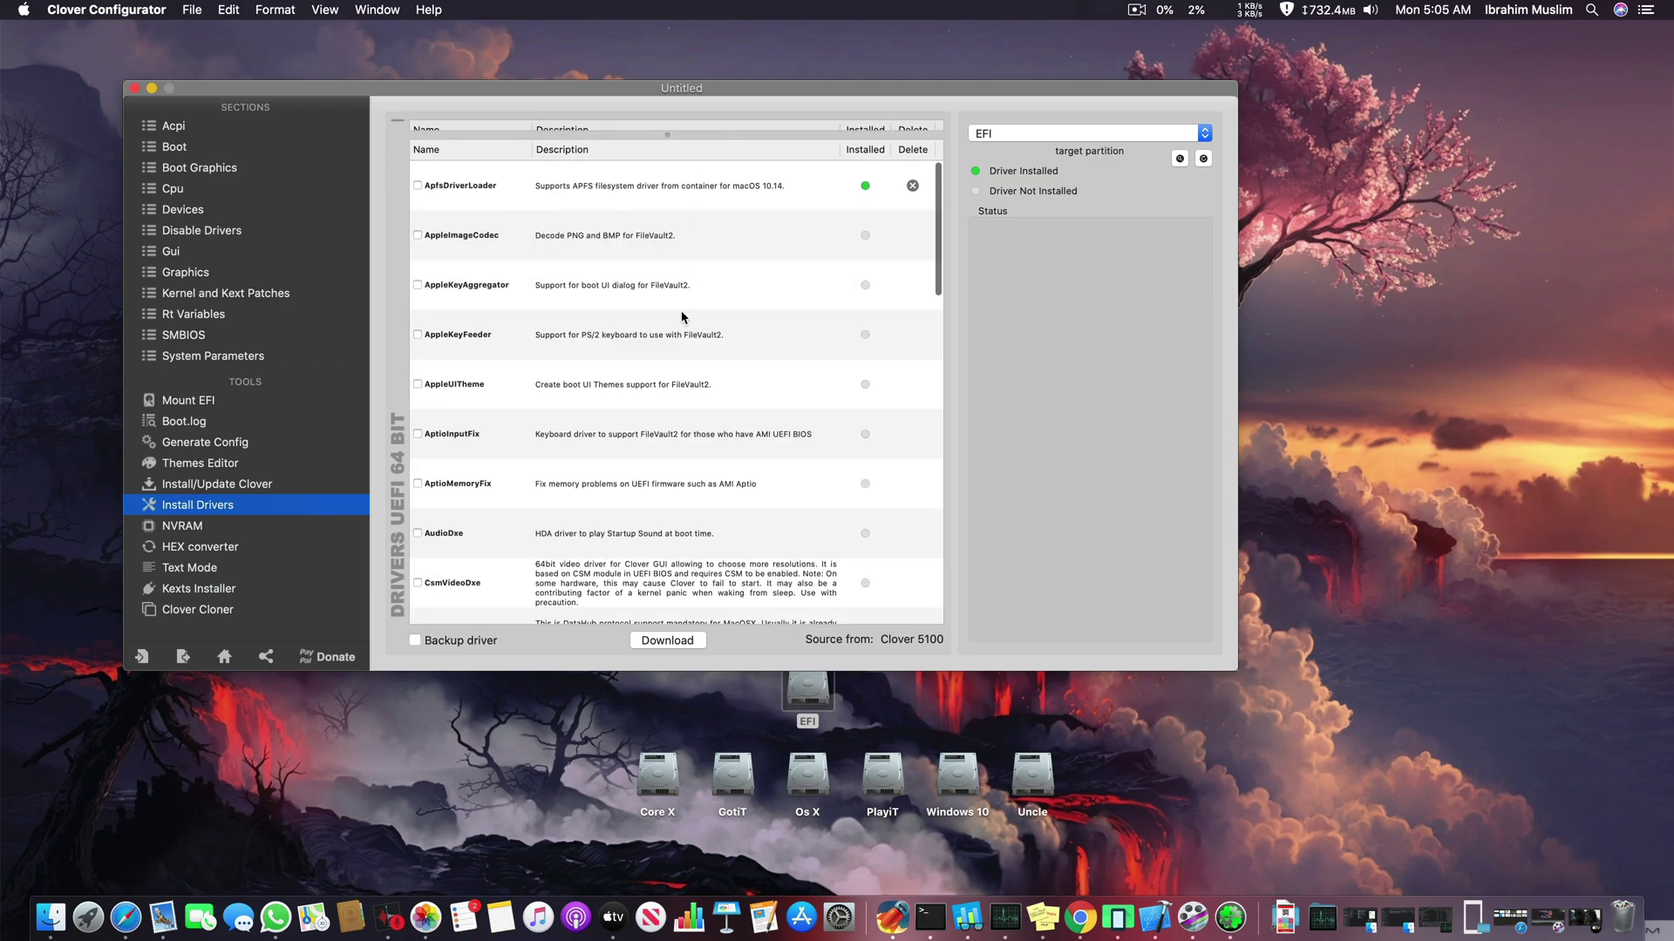
{"action": "scroll", "coordinate": [680, 317], "scroll_direction": "down", "scroll_amount": 3}
{"action": "scroll", "coordinate": [671, 450], "scroll_direction": "down", "scroll_amount": 3}
{"action": "scroll", "coordinate": [615, 444], "scroll_direction": "down", "scroll_amount": 2}
{"action": "scroll", "coordinate": [563, 441], "scroll_direction": "down", "scroll_amount": 2}
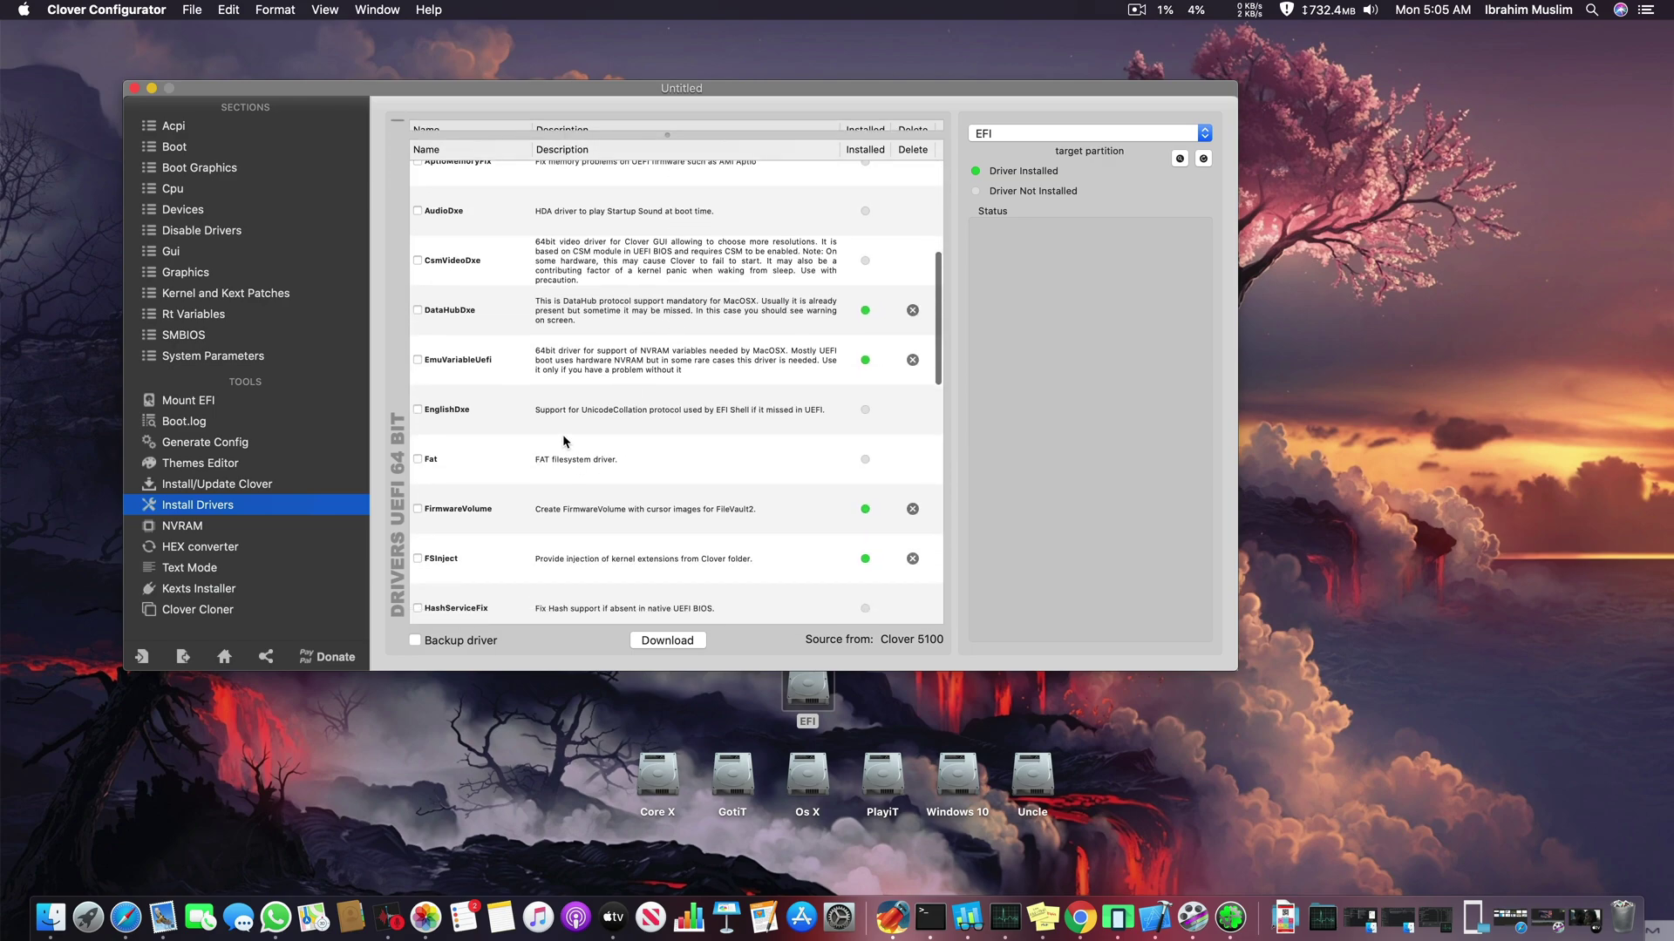
{"action": "scroll", "coordinate": [530, 326], "scroll_direction": "up", "scroll_amount": 2}
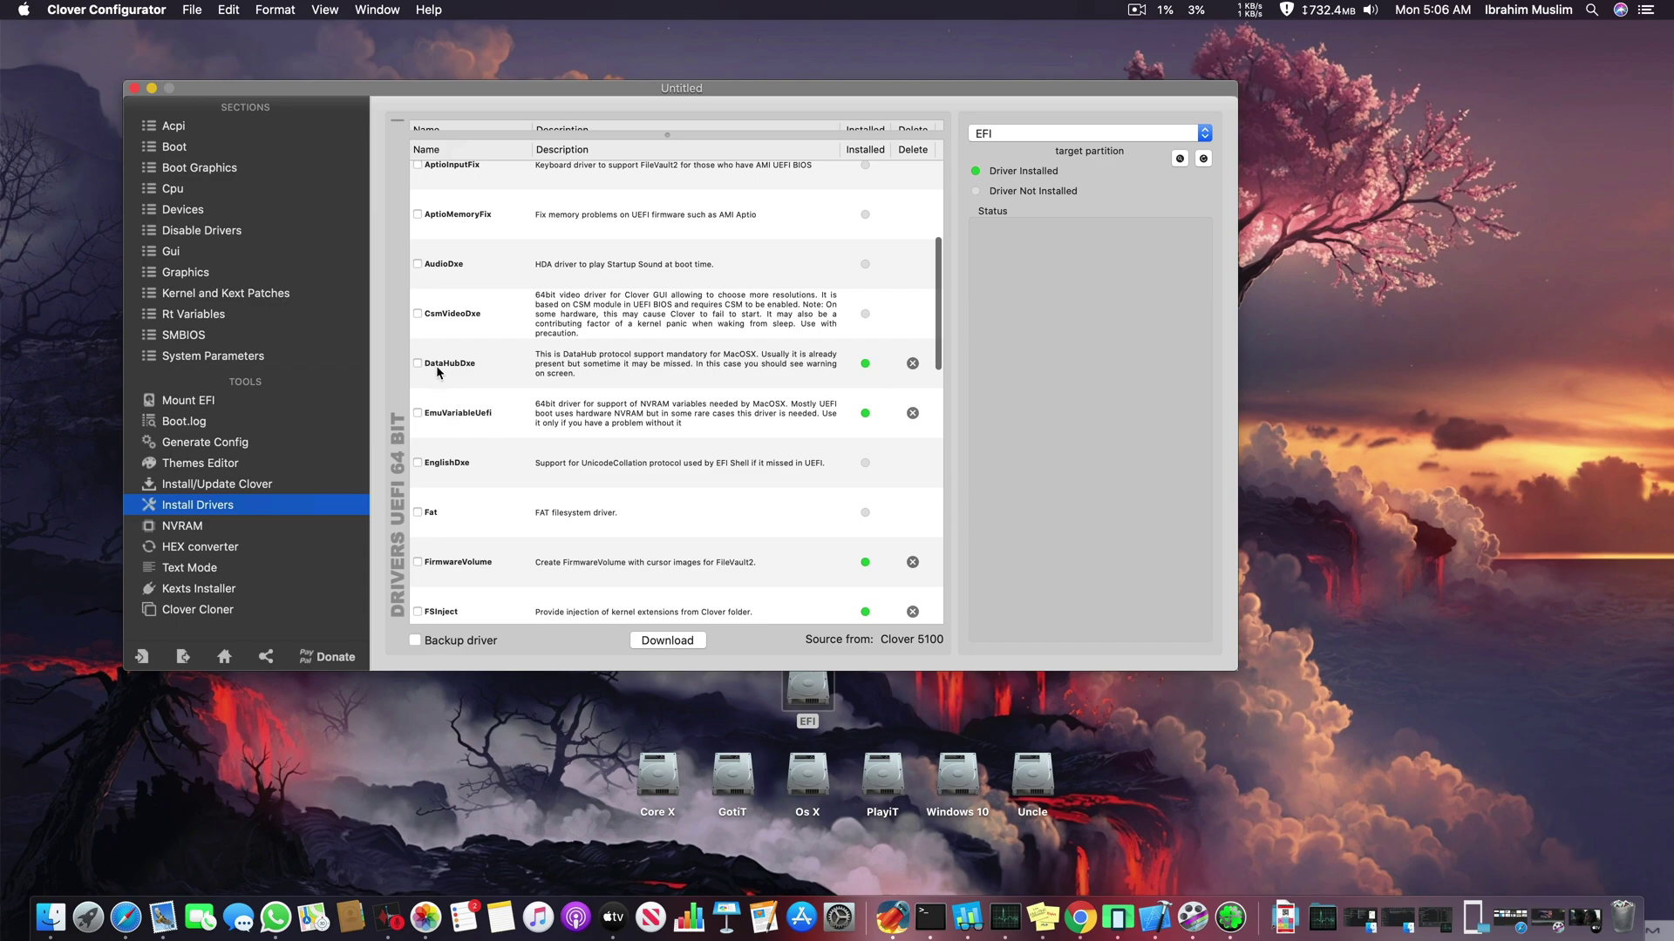
- Change Inject Kexts to Yes under SMBIOS > System Parameters
{"action": "left_click", "coordinate": [174, 146]}
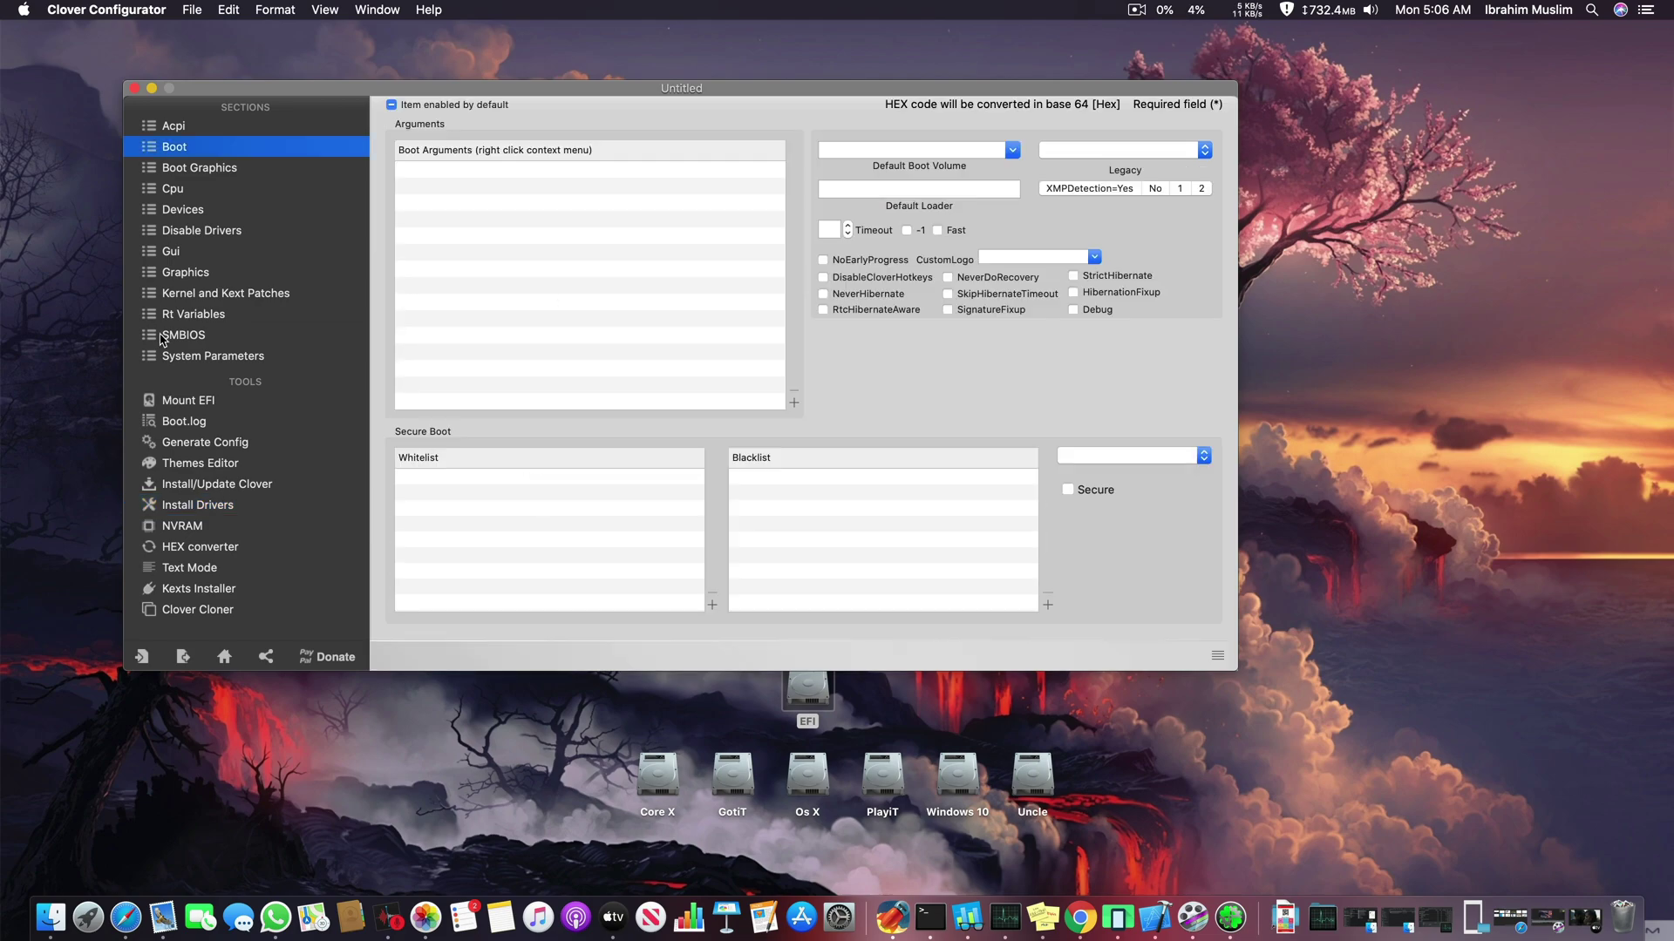
{"action": "left_click", "coordinate": [182, 334]}
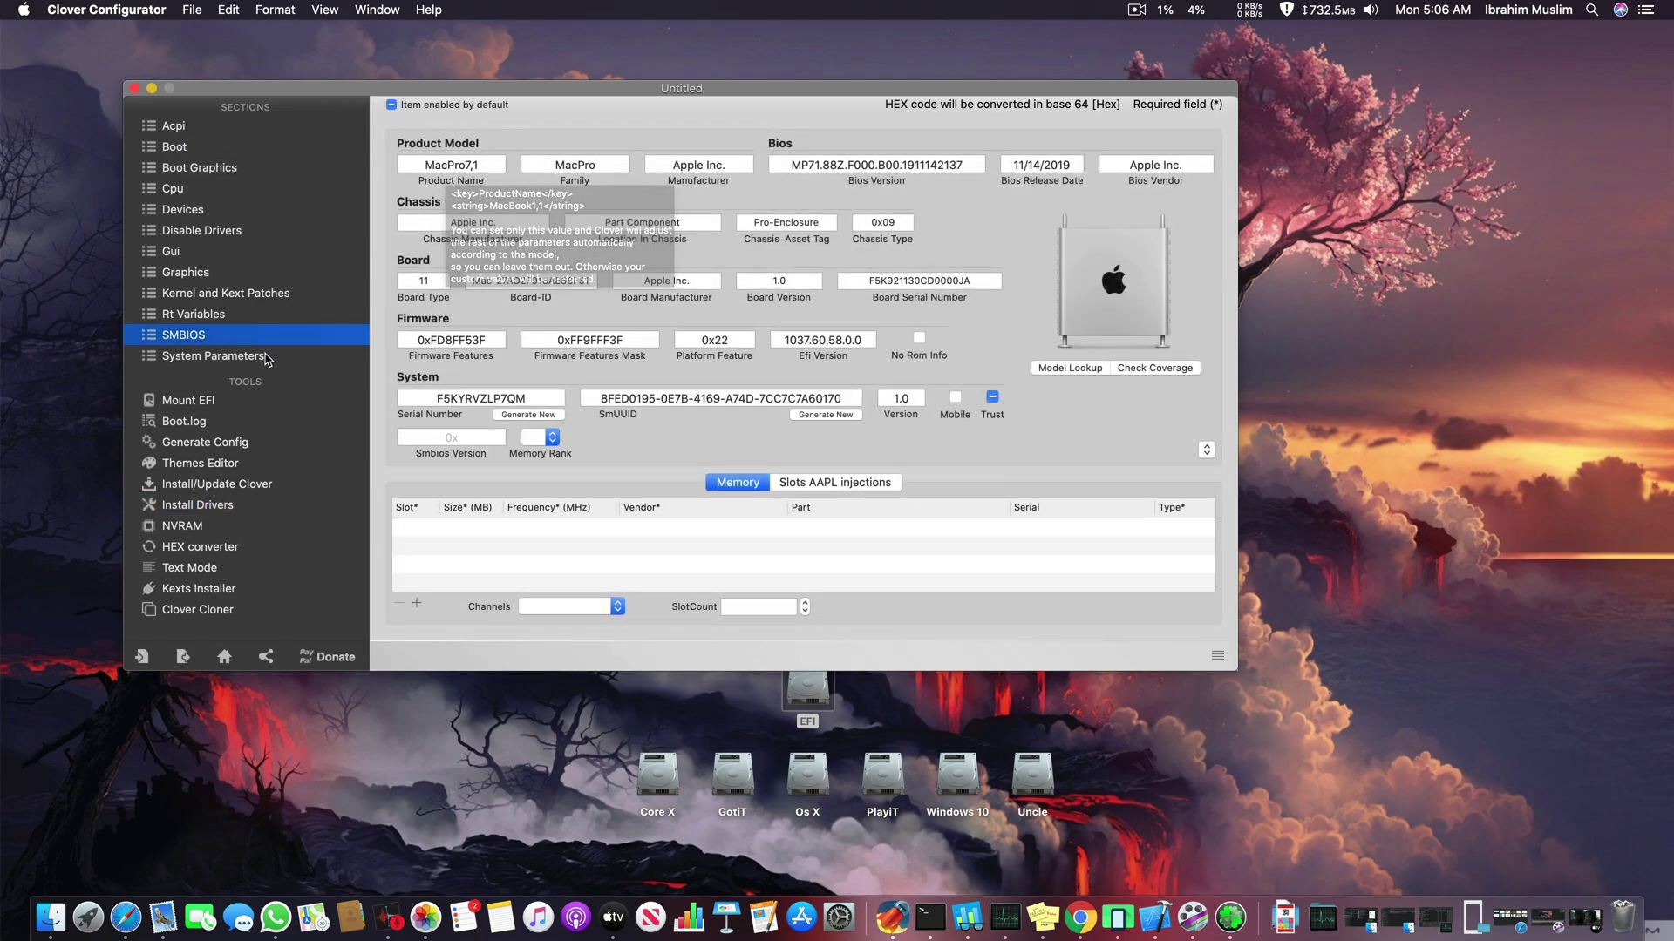
{"action": "left_click", "coordinate": [216, 356]}
{"action": "left_click", "coordinate": [934, 147]}
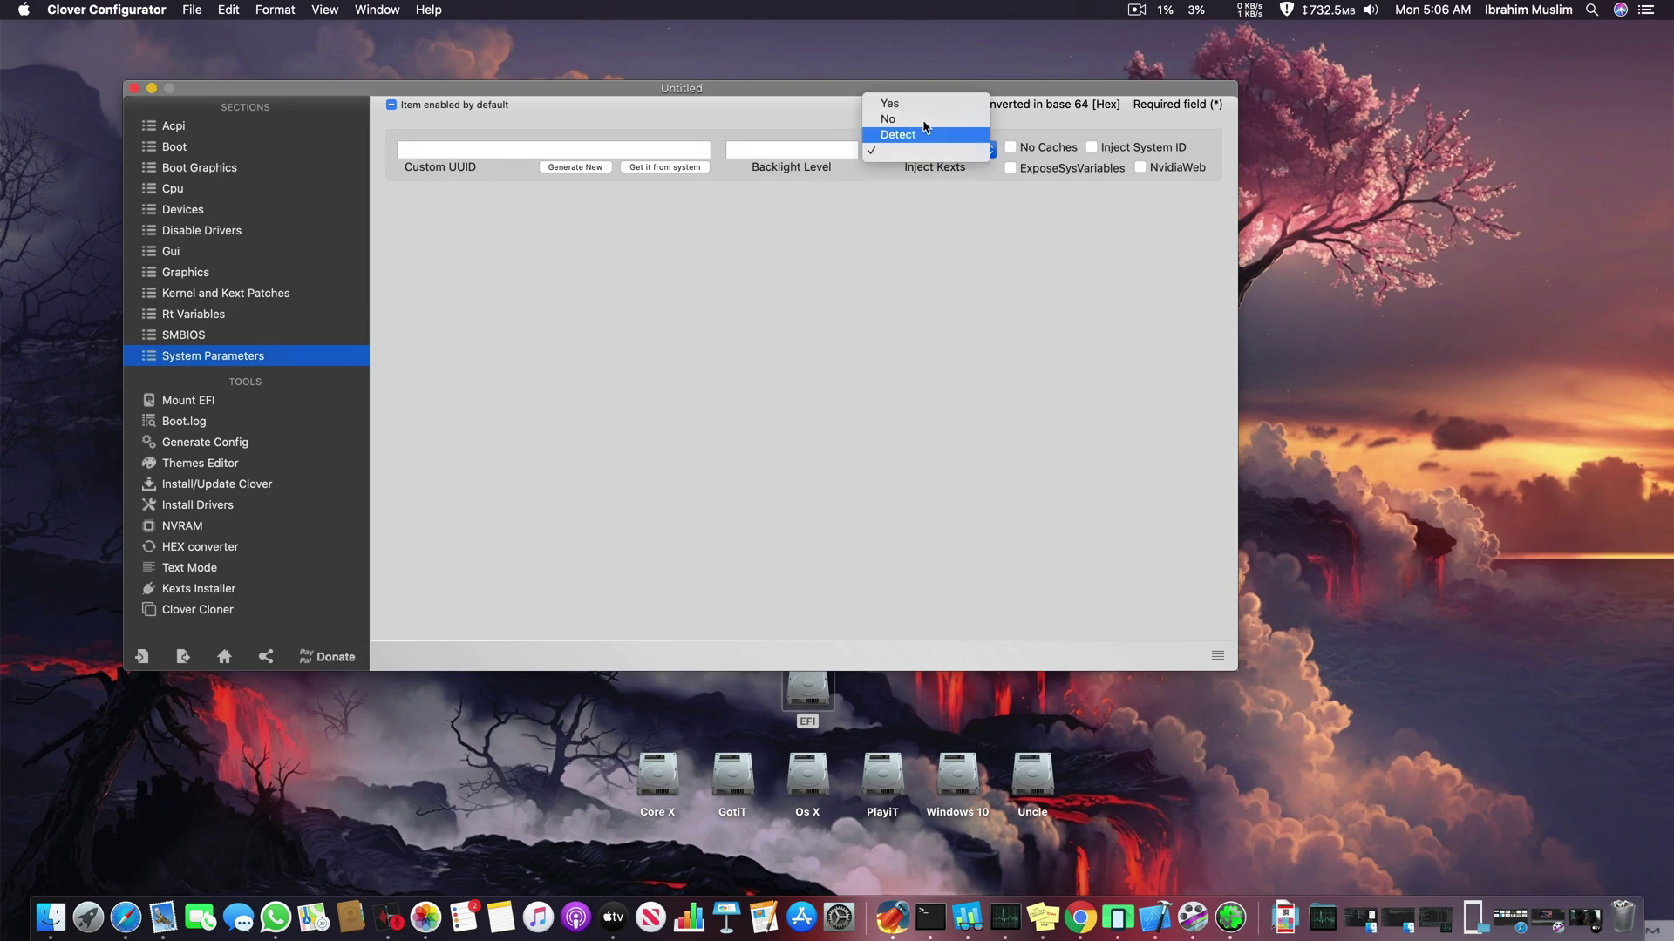
{"action": "left_click", "coordinate": [891, 103]}
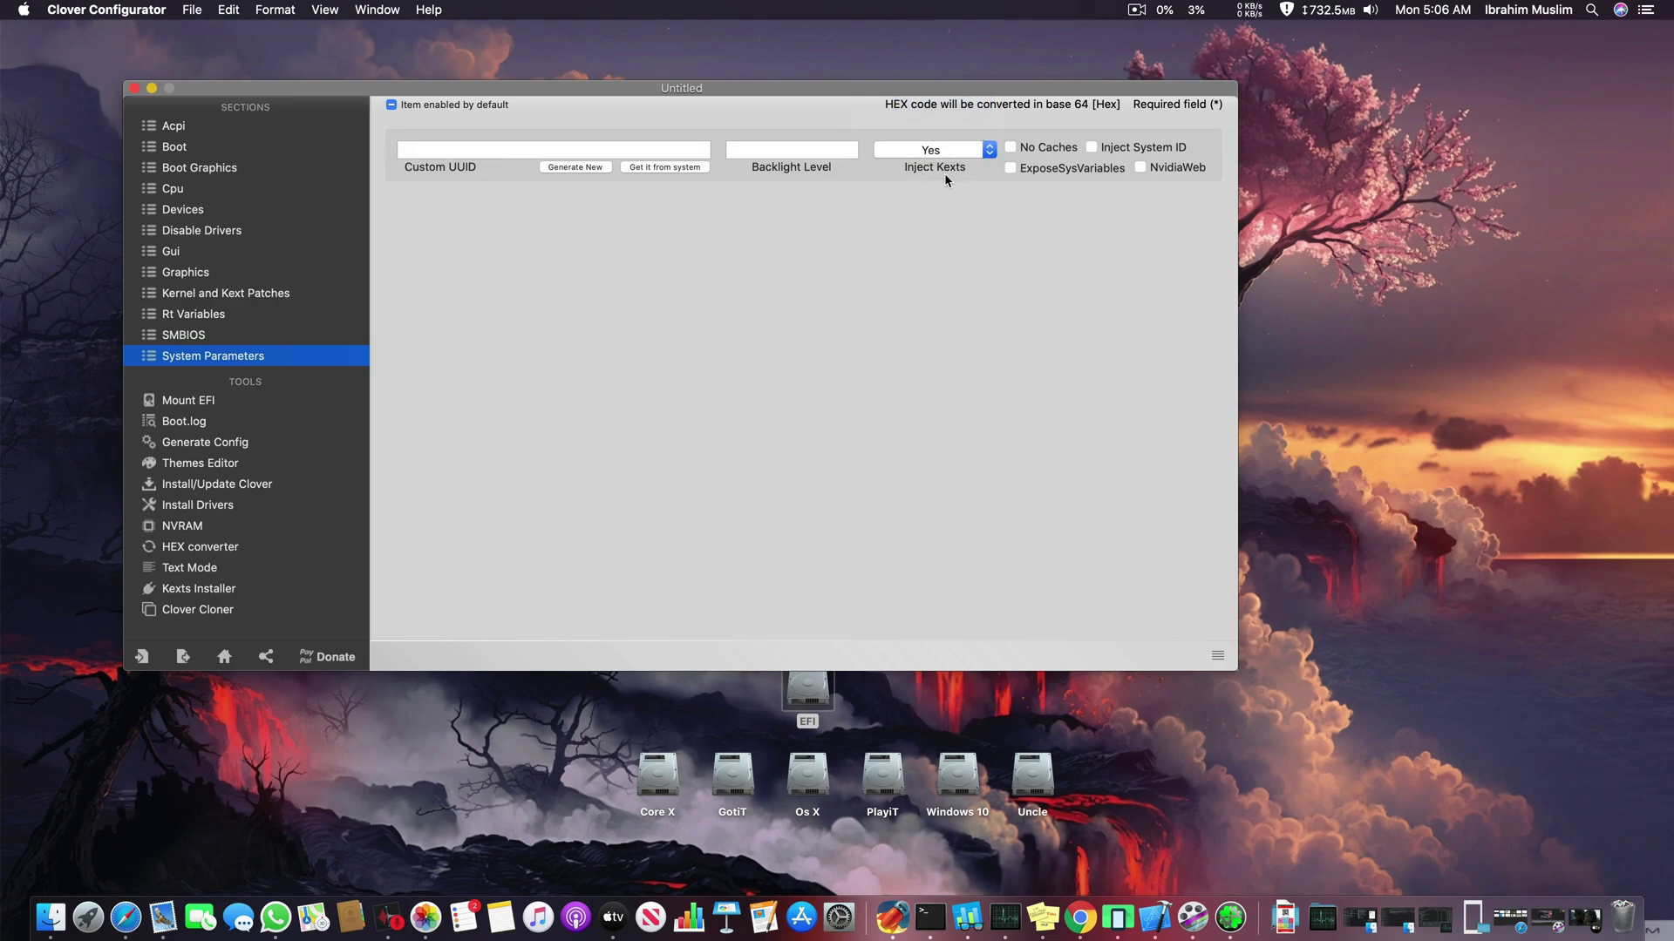
{"action": "left_click", "coordinate": [173, 126]}
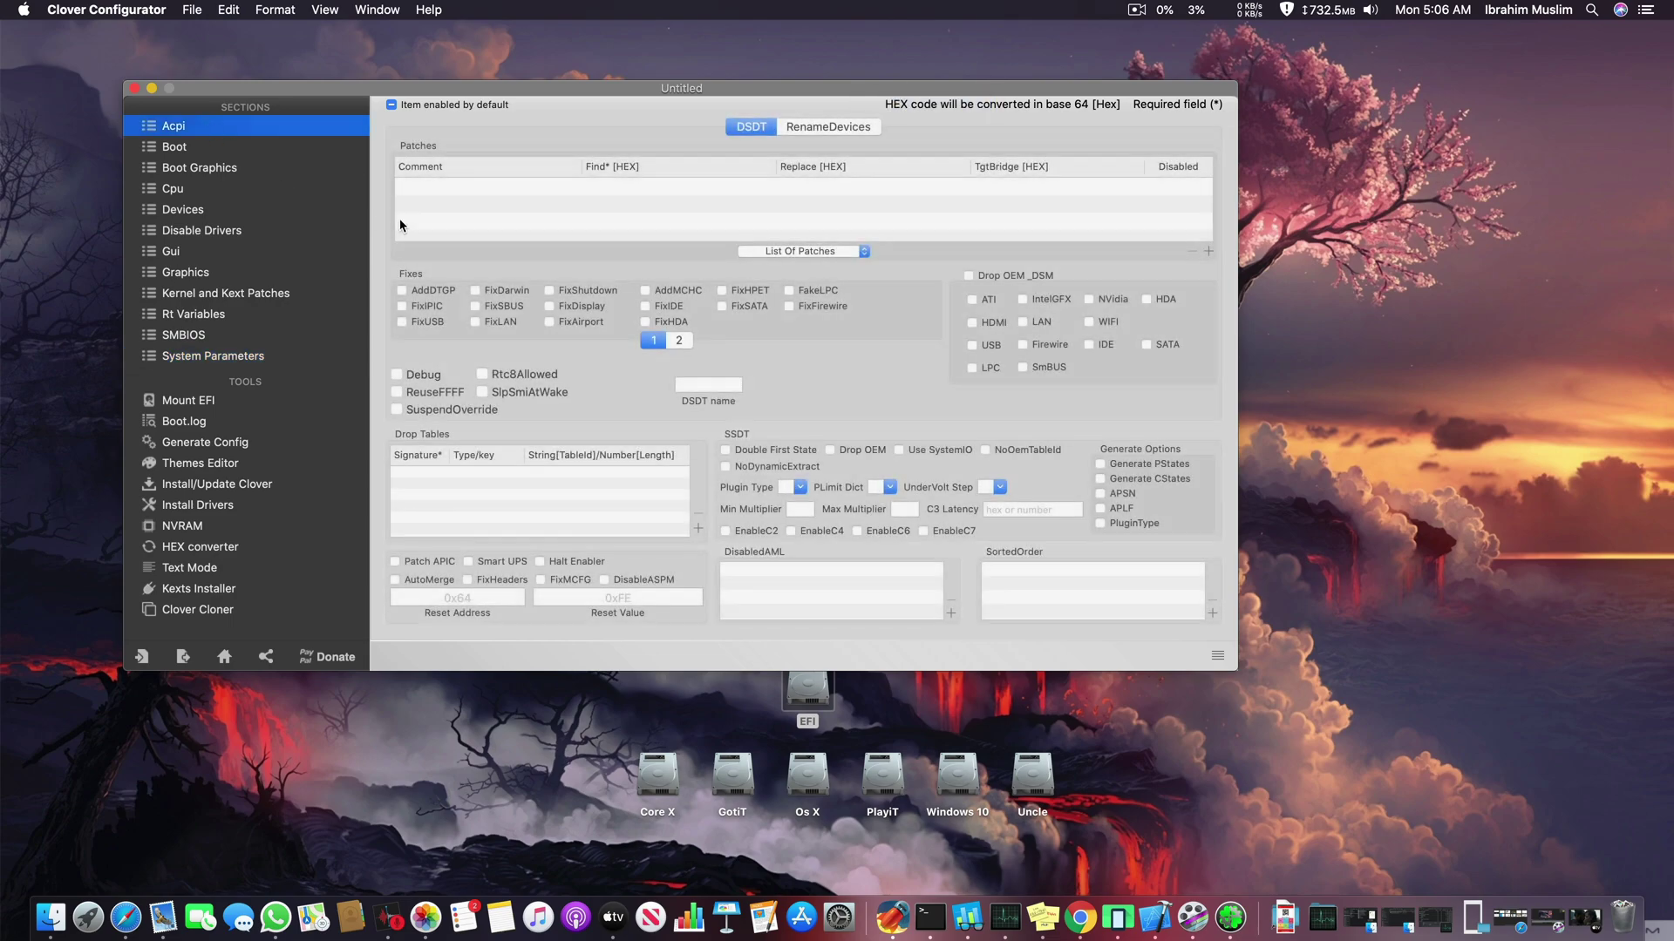
- Add the 'change PEGP to GFX0' and 'change GFX0 to IGPU' DSDT patches
{"action": "left_click", "coordinate": [864, 252]}
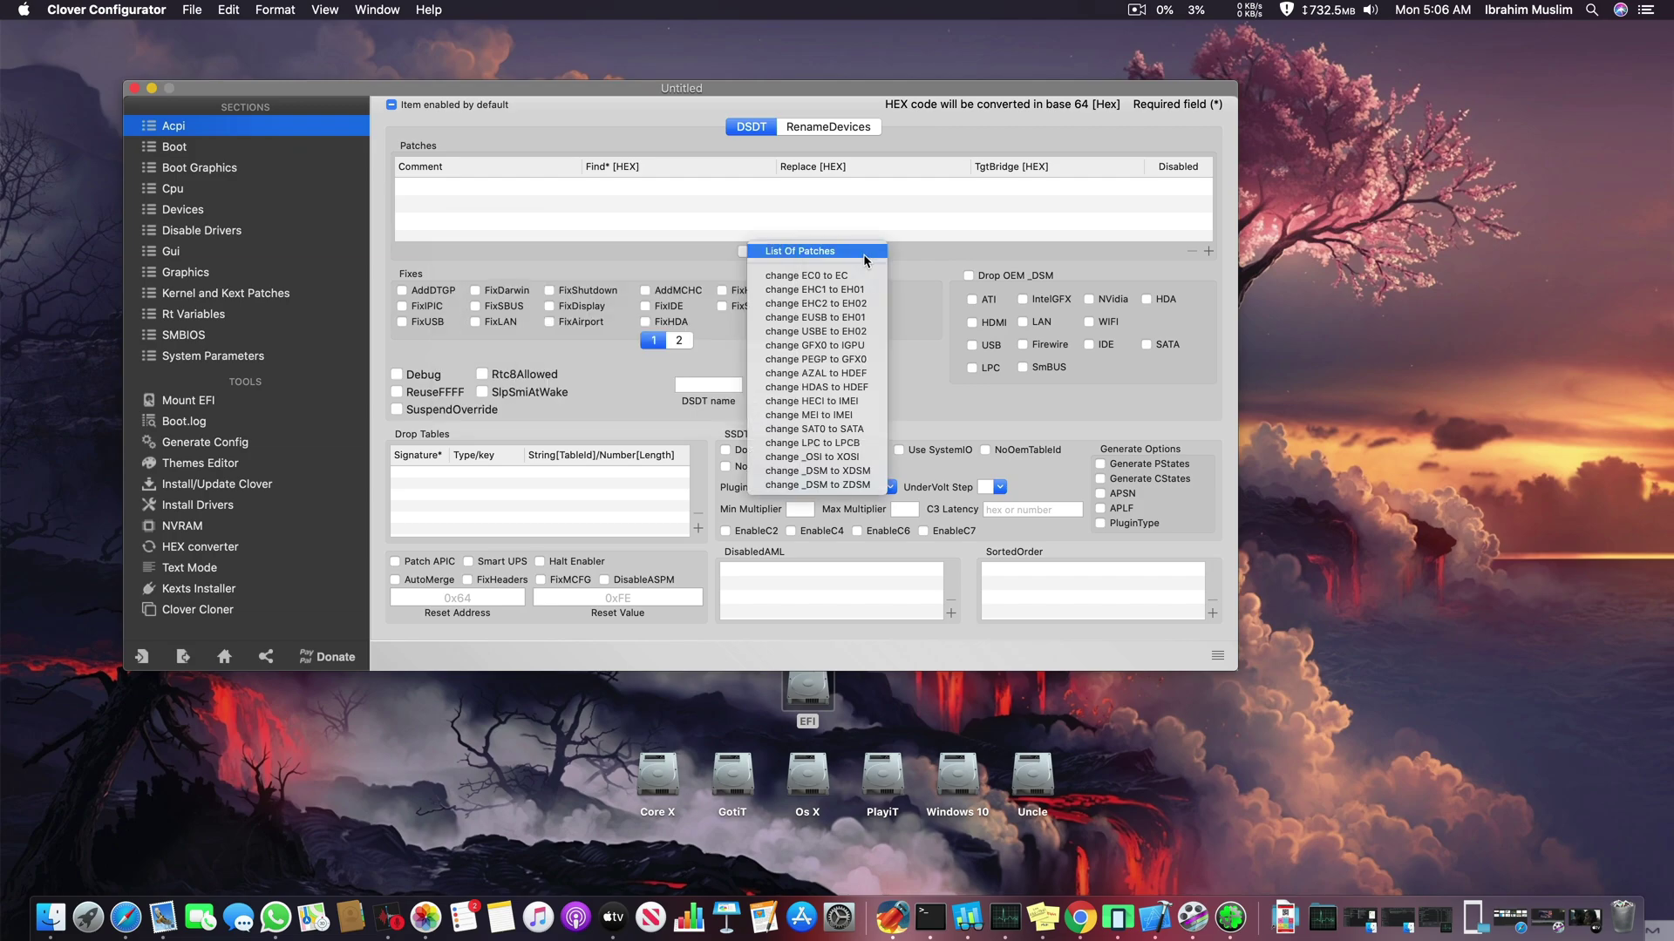
{"action": "left_click", "coordinate": [838, 360]}
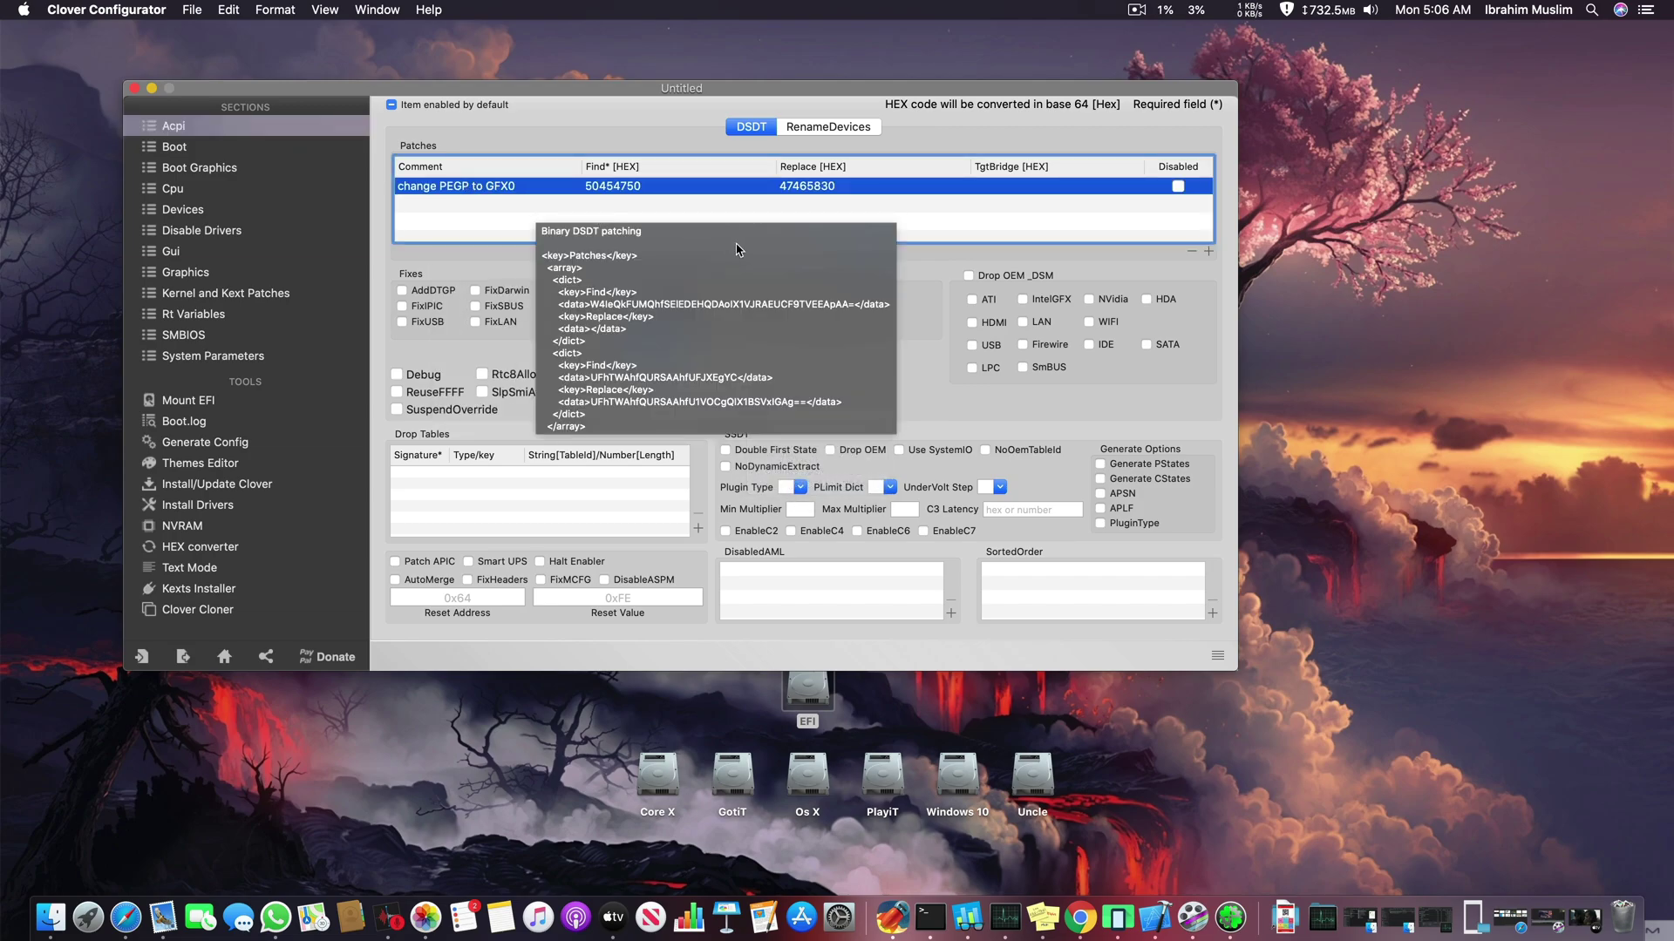
{"action": "left_click", "coordinate": [864, 251]}
{"action": "left_click", "coordinate": [837, 209]}
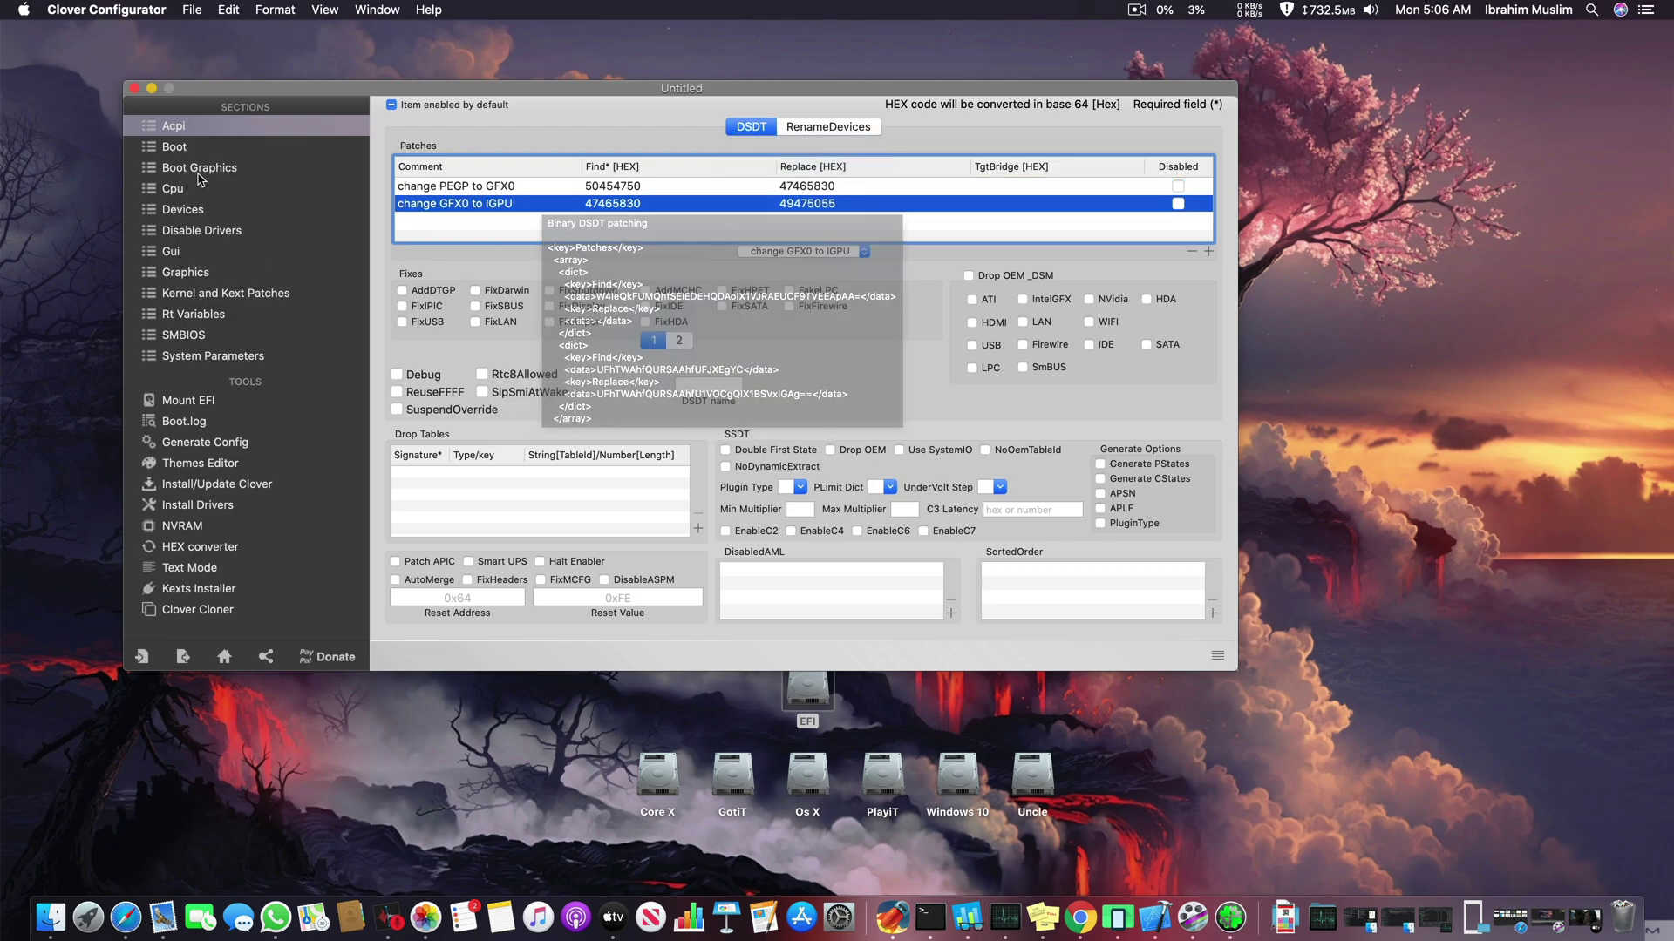
- Enable Patch APIC, AutoMerge, FixHeaders, DisableASPM and Halt Enabler
{"action": "left_click", "coordinate": [396, 561]}
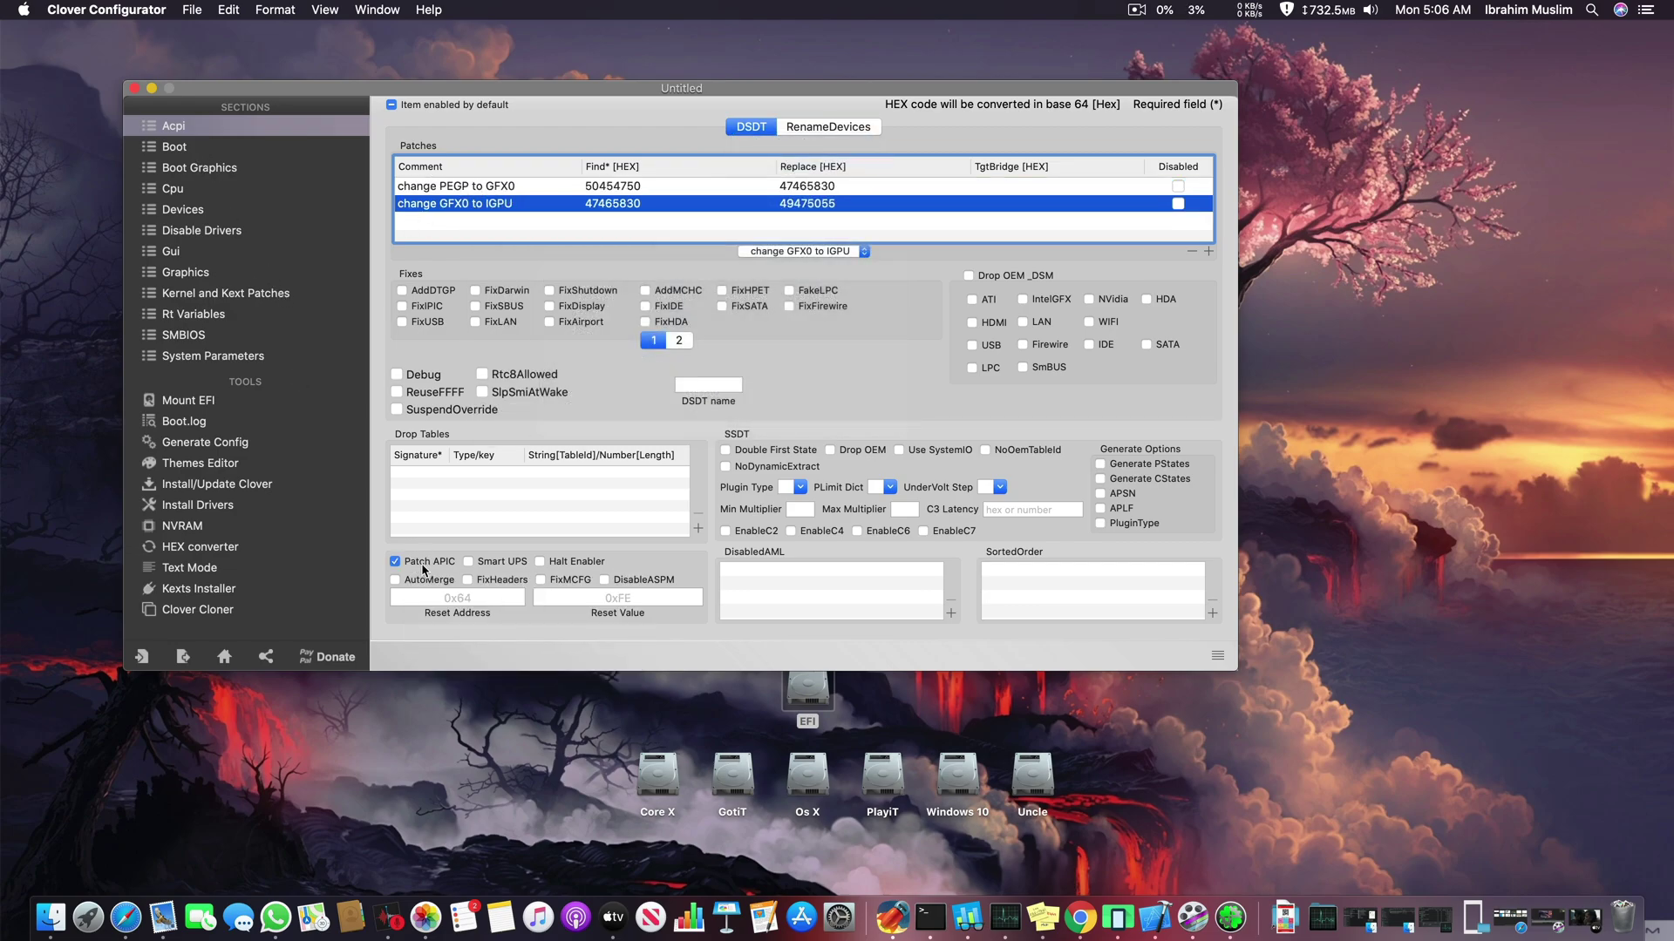
{"action": "left_click", "coordinate": [395, 579]}
{"action": "left_click", "coordinate": [467, 579]}
{"action": "left_click", "coordinate": [603, 579]}
{"action": "mouse_move", "coordinate": [568, 577]}
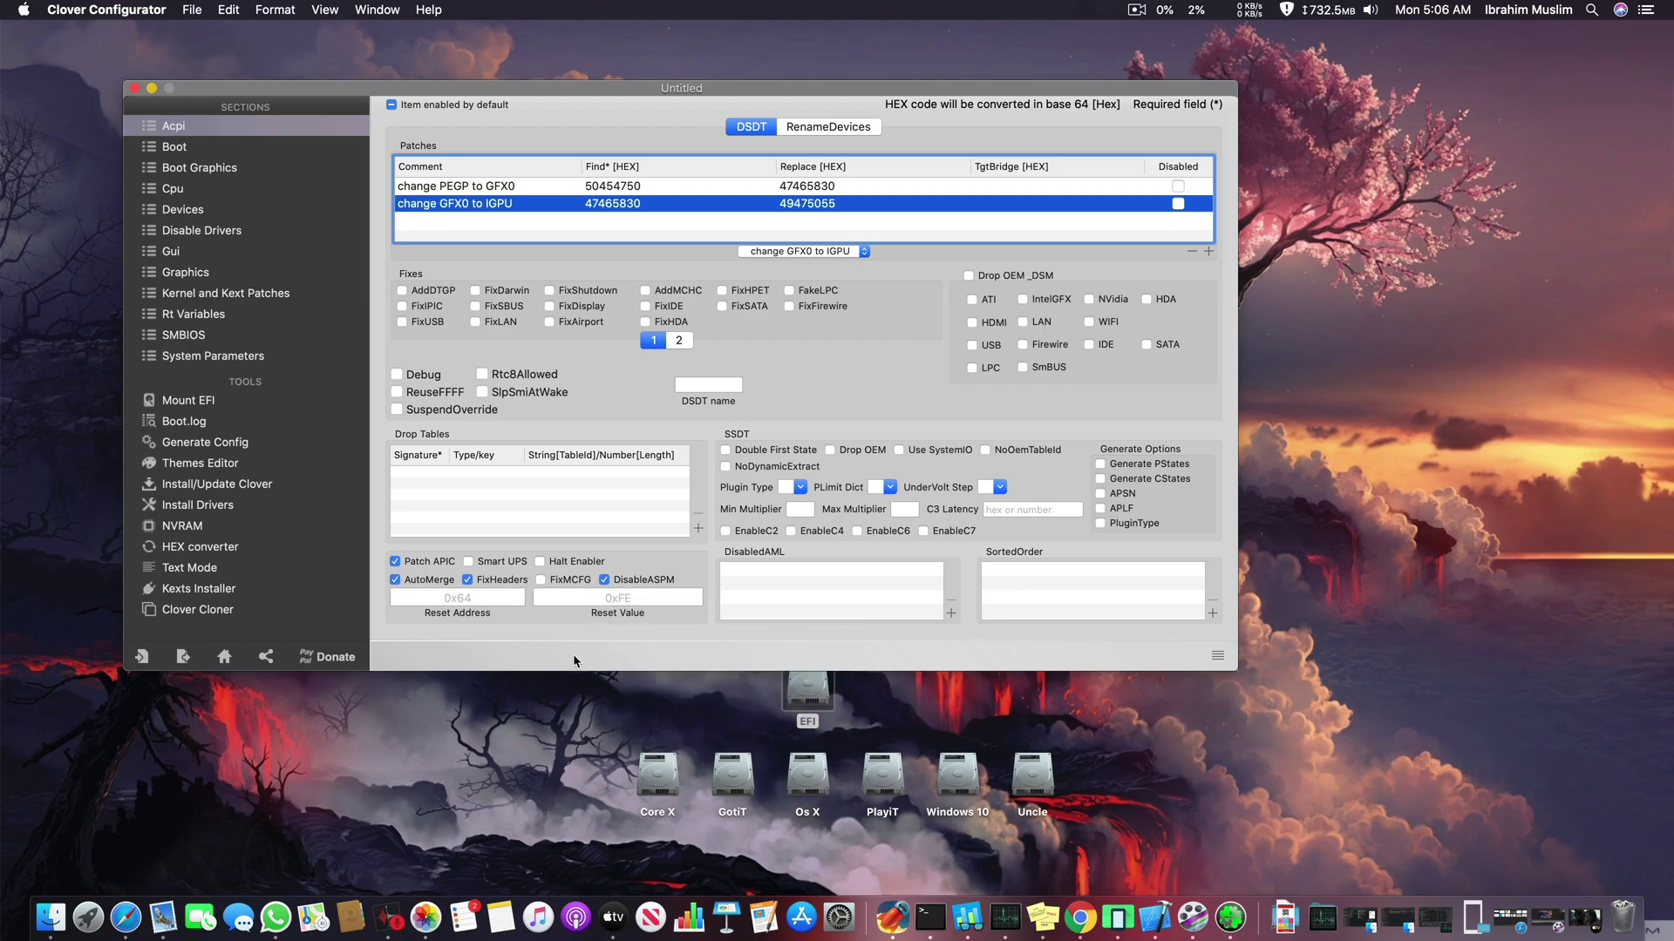
{"action": "left_click", "coordinate": [569, 563]}
{"action": "mouse_move", "coordinate": [451, 204]}
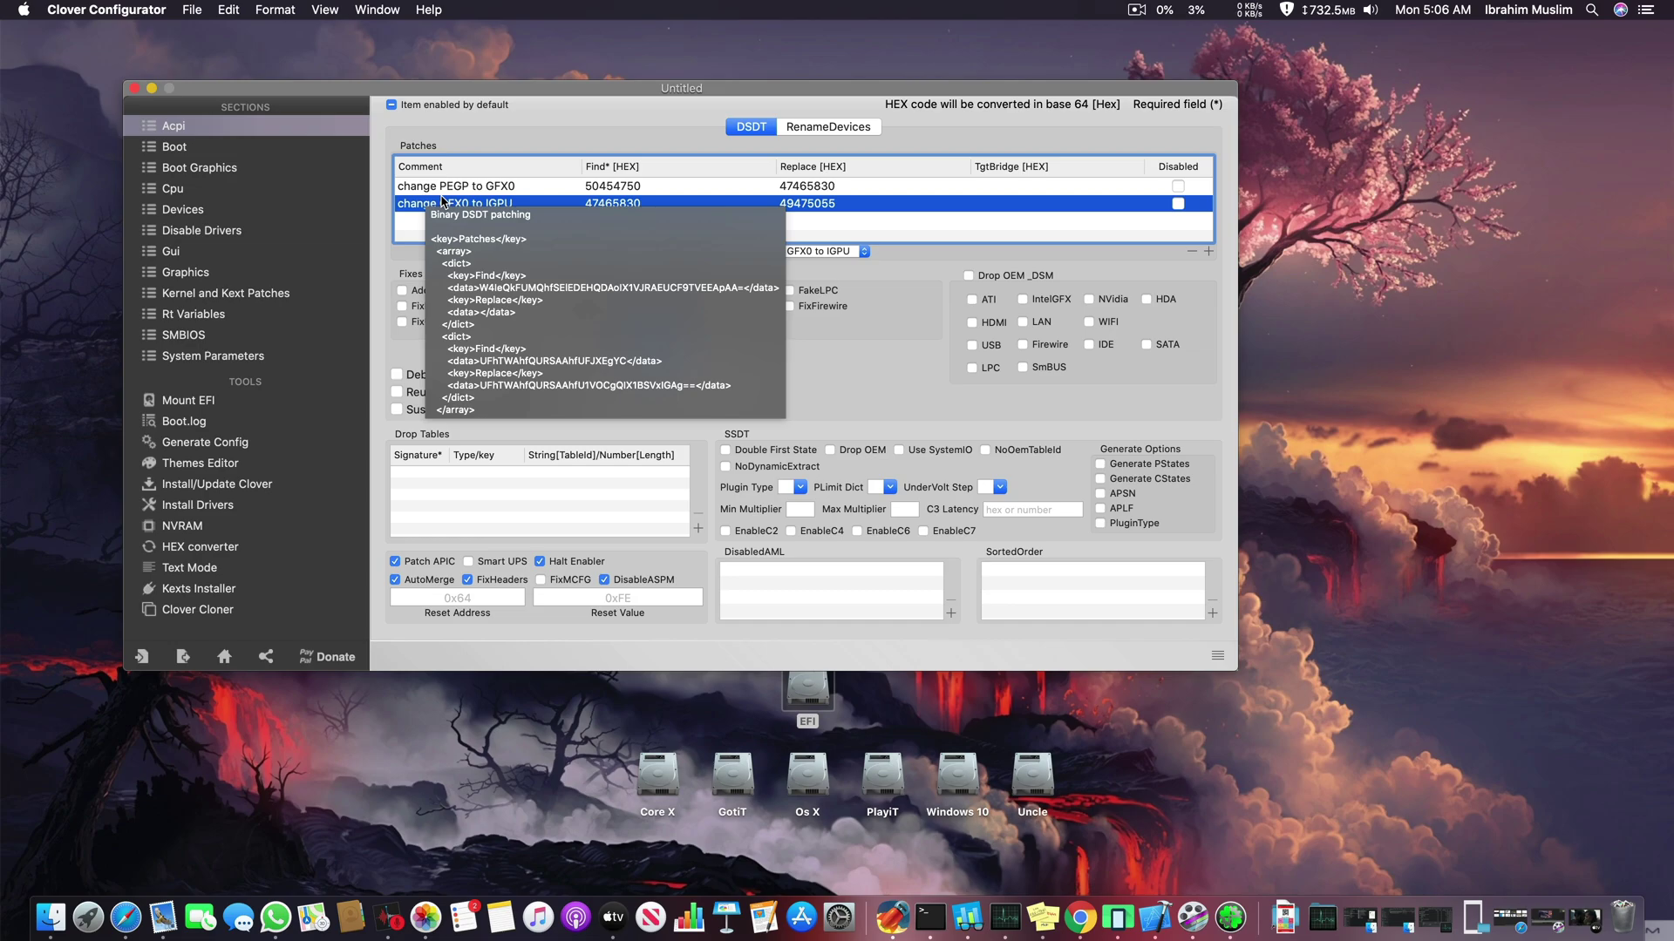
- Close the document, saving it as 'config' in Documents
{"action": "left_click", "coordinate": [136, 90]}
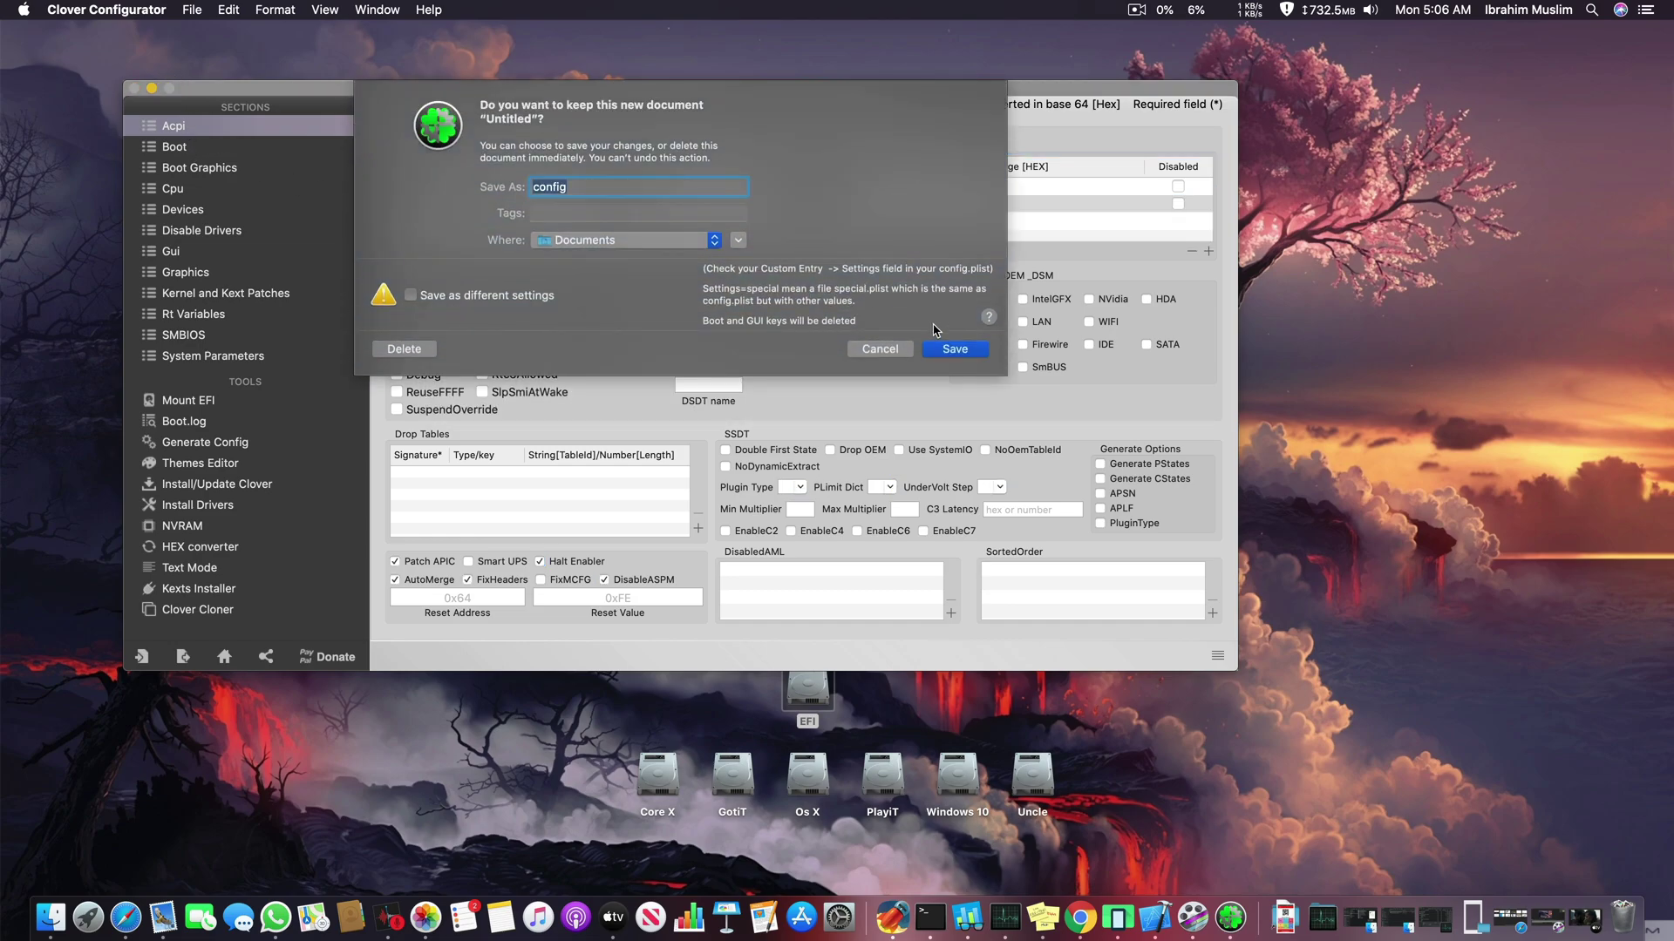
{"action": "left_click", "coordinate": [954, 349]}
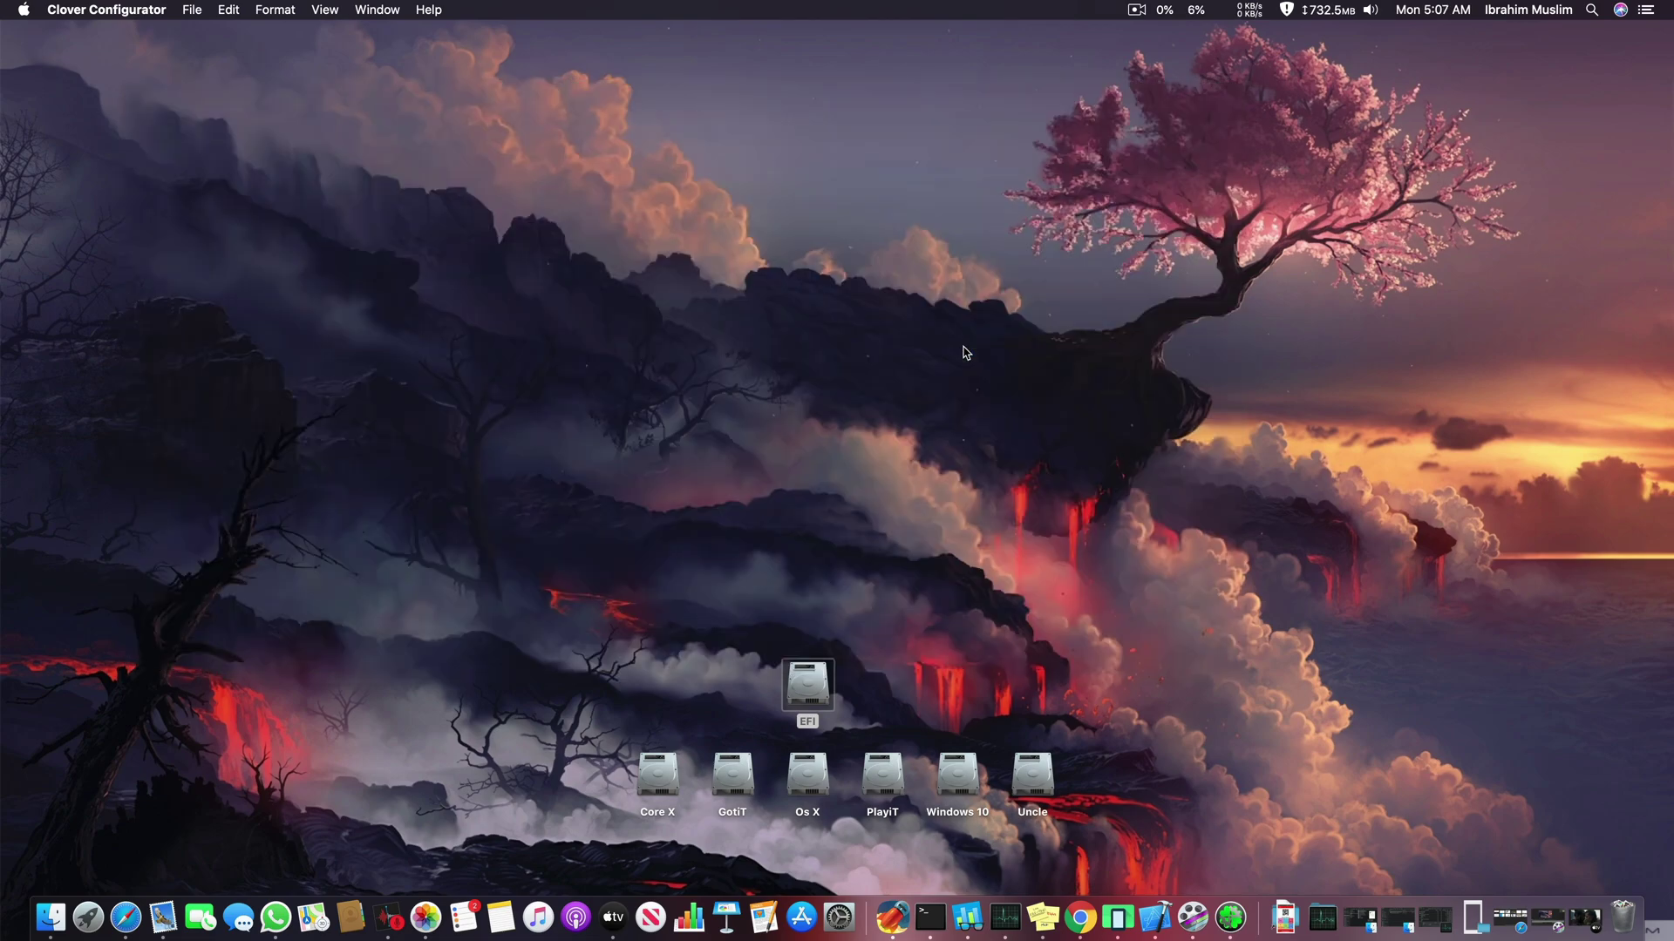